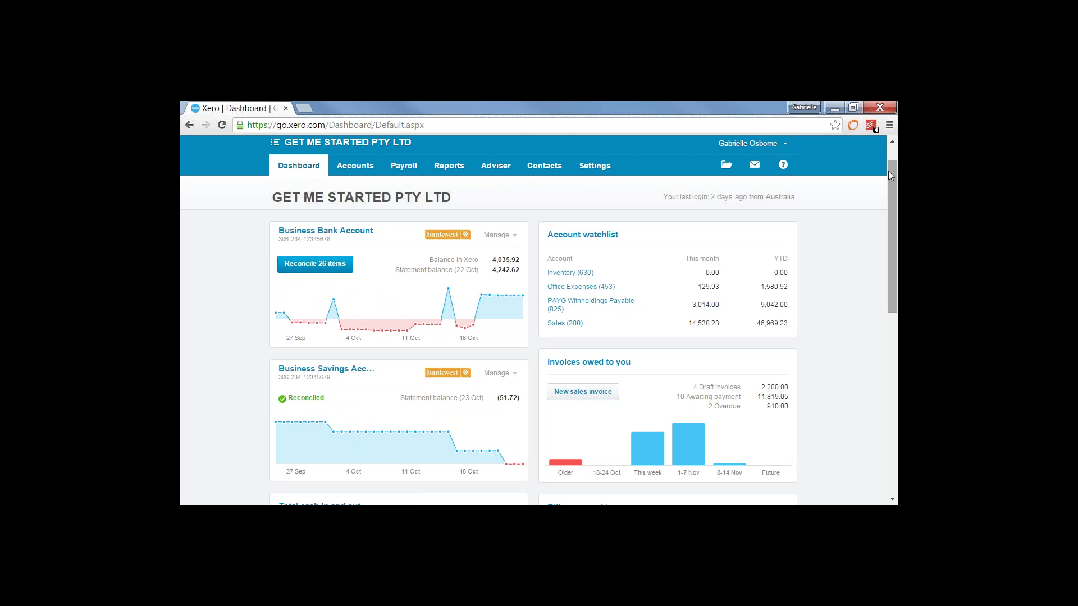
Scroll through the dashboard's cash, invoice, bill and expense panels, then back to the top
drag(894, 192, 896, 269)
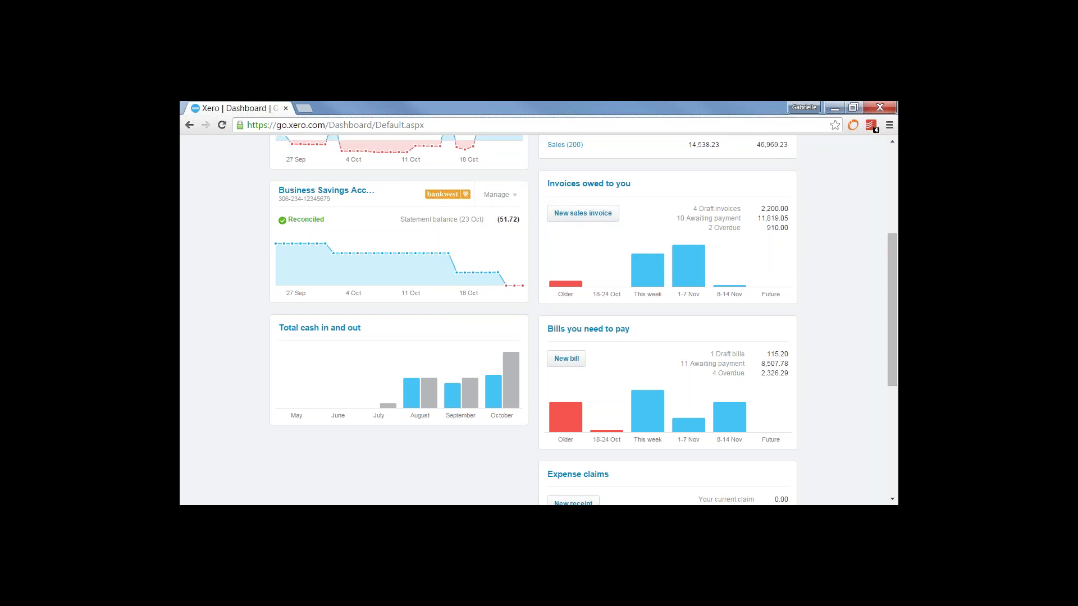
mouse_move(412, 401)
drag(893, 291, 886, 213)
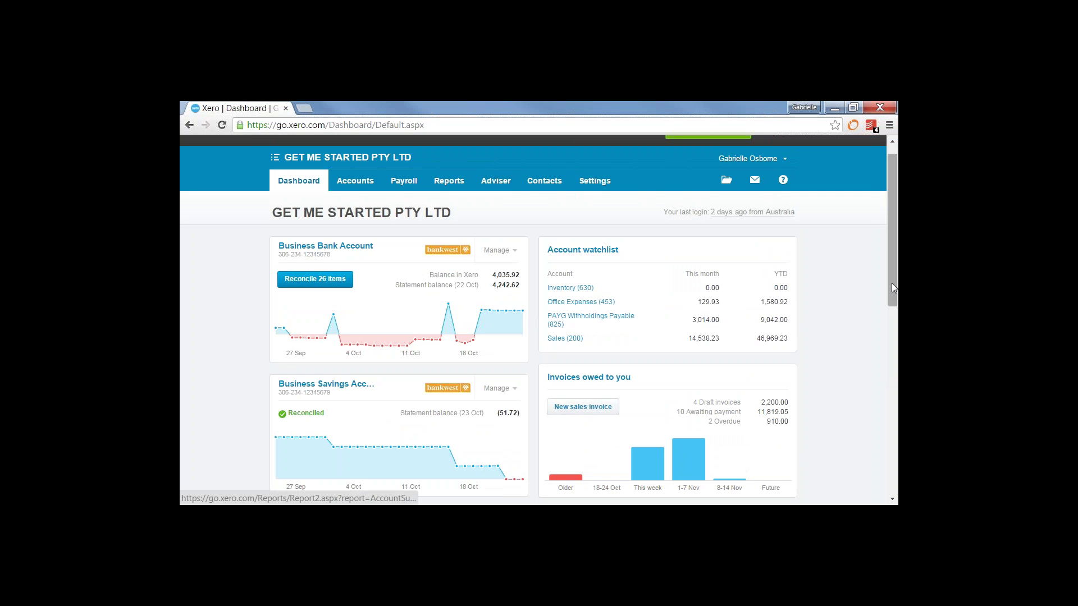
drag(892, 282, 896, 374)
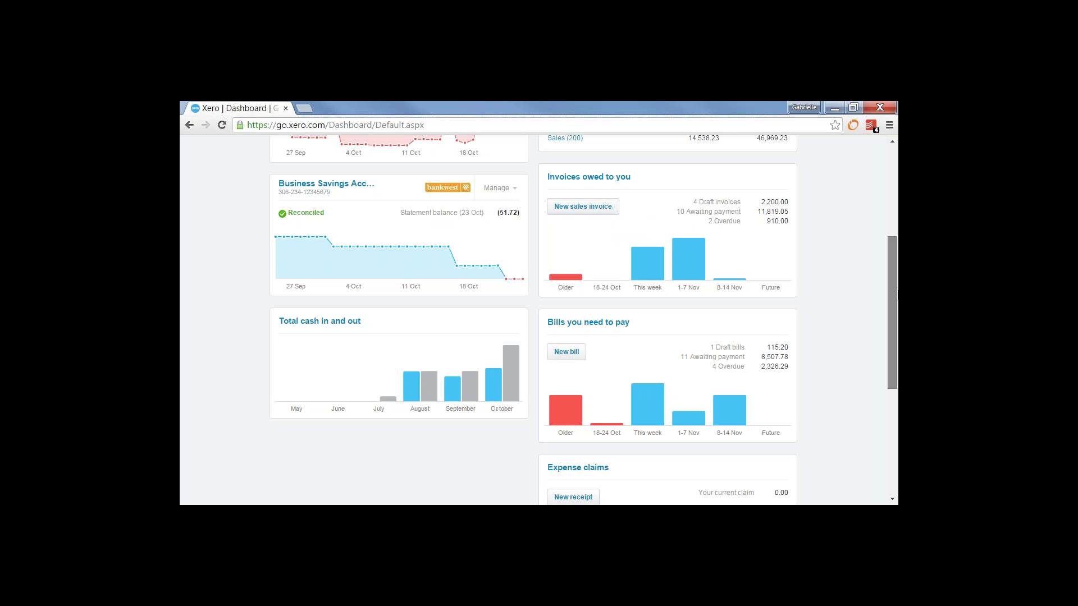
scroll(884, 359, down, 3)
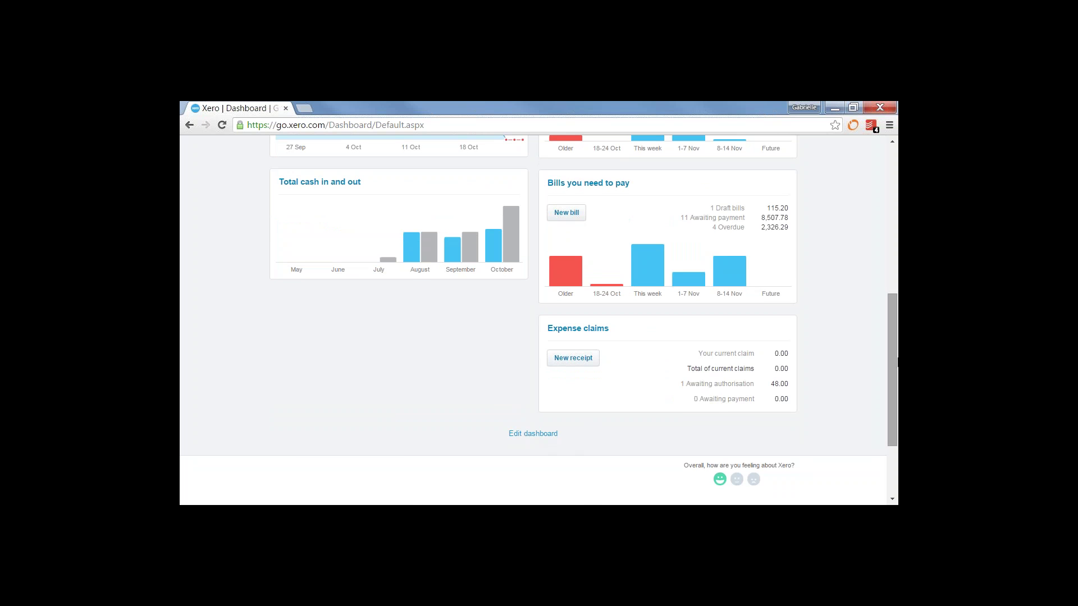
drag(896, 373, 894, 216)
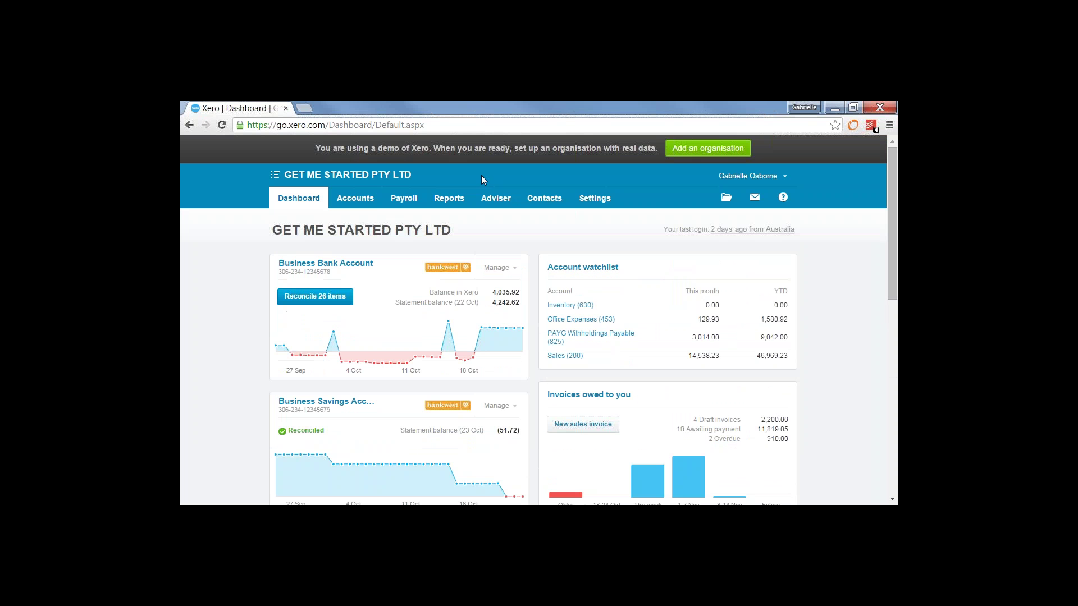
Start a new sales invoice from the Sales overview to Jakaranda Maple Systems
click(362, 203)
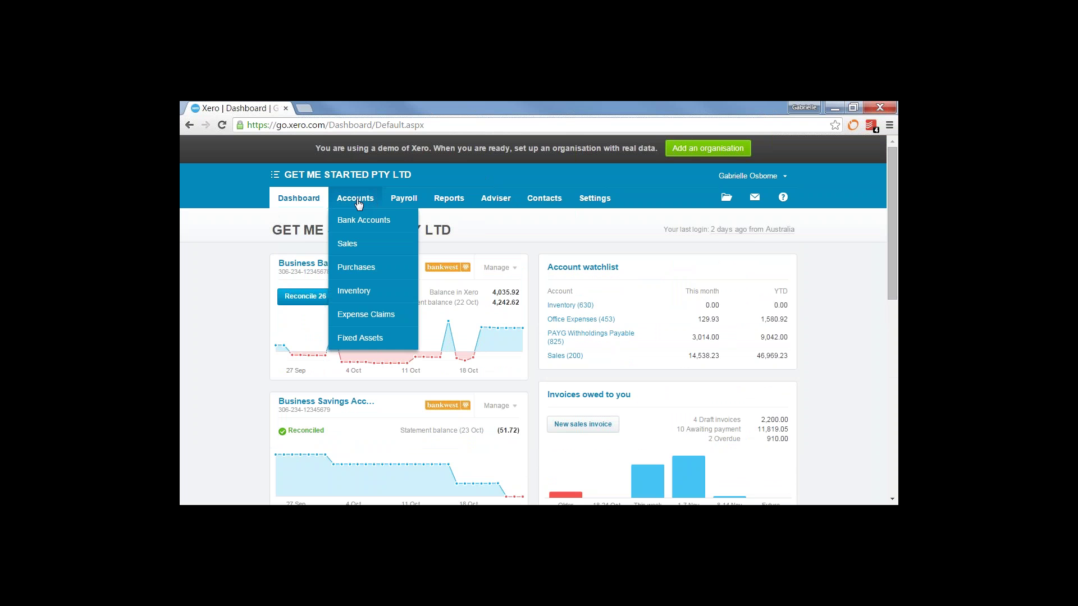
click(347, 245)
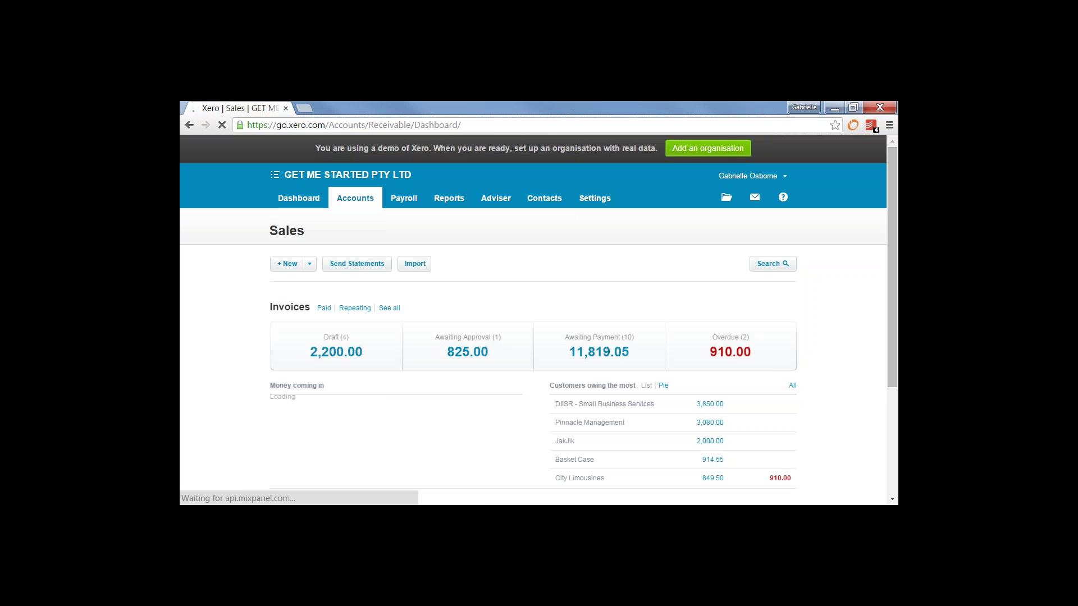
click(283, 264)
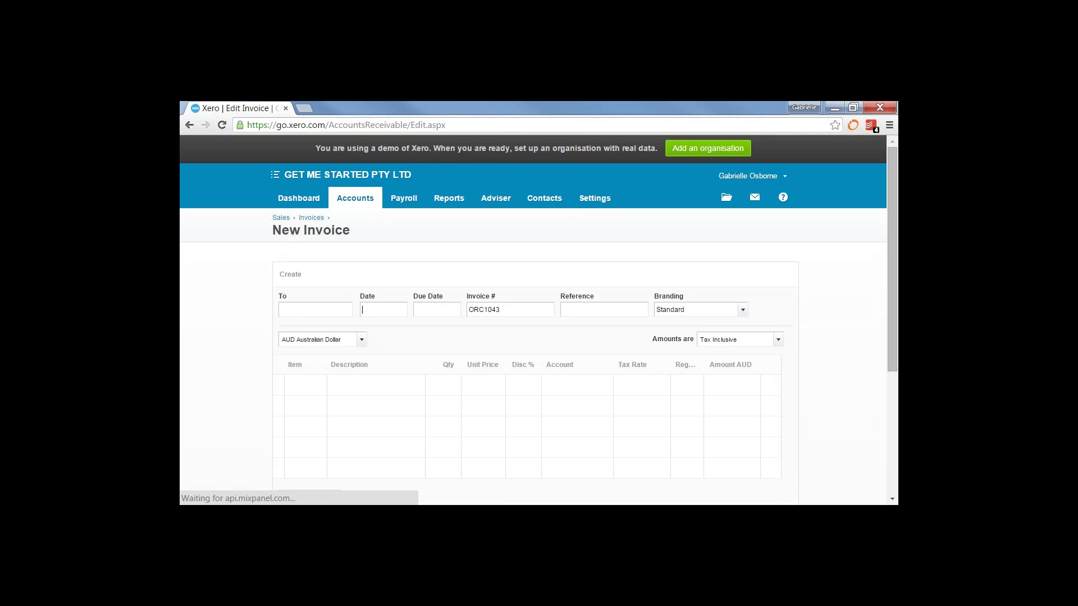
text(Jaka)
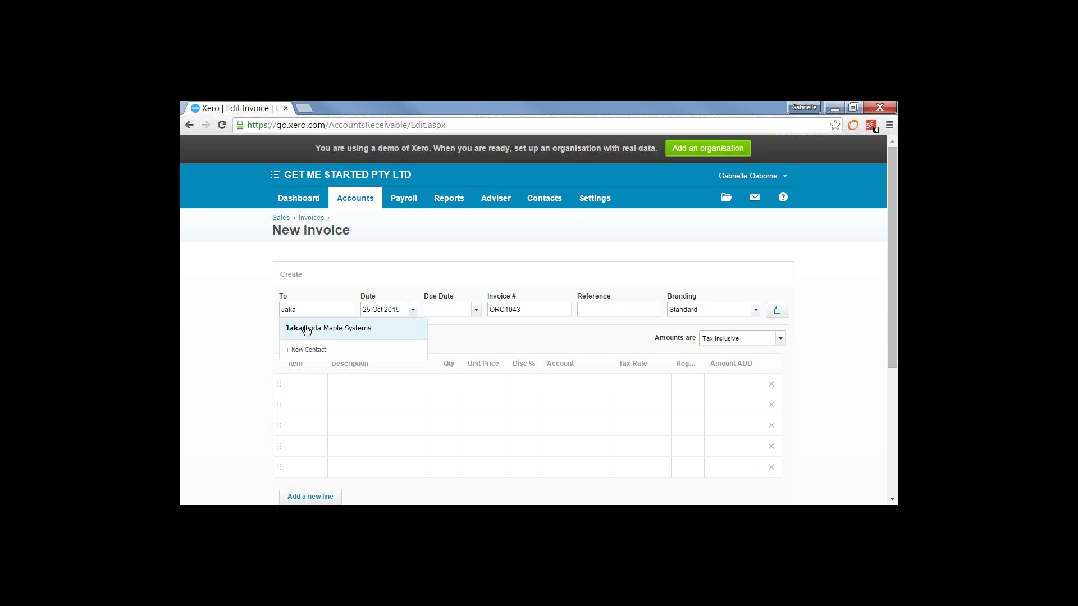
click(306, 330)
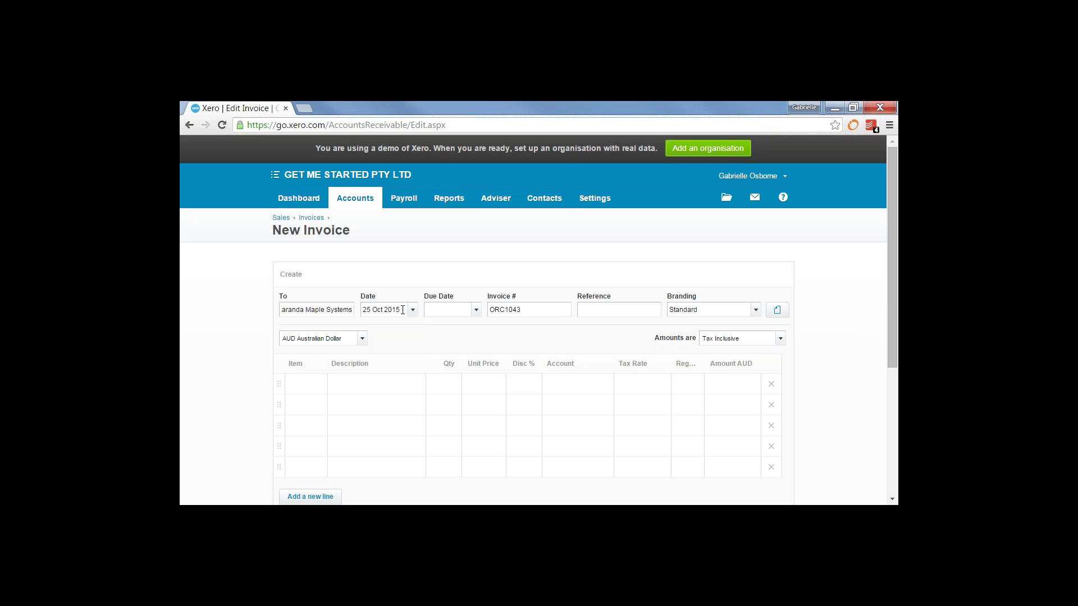
Set the invoice date to 25 Oct 2015 and the due date to 24 Nov 2015 with +30
click(403, 309)
text(tom)
key(Return)
click(412, 313)
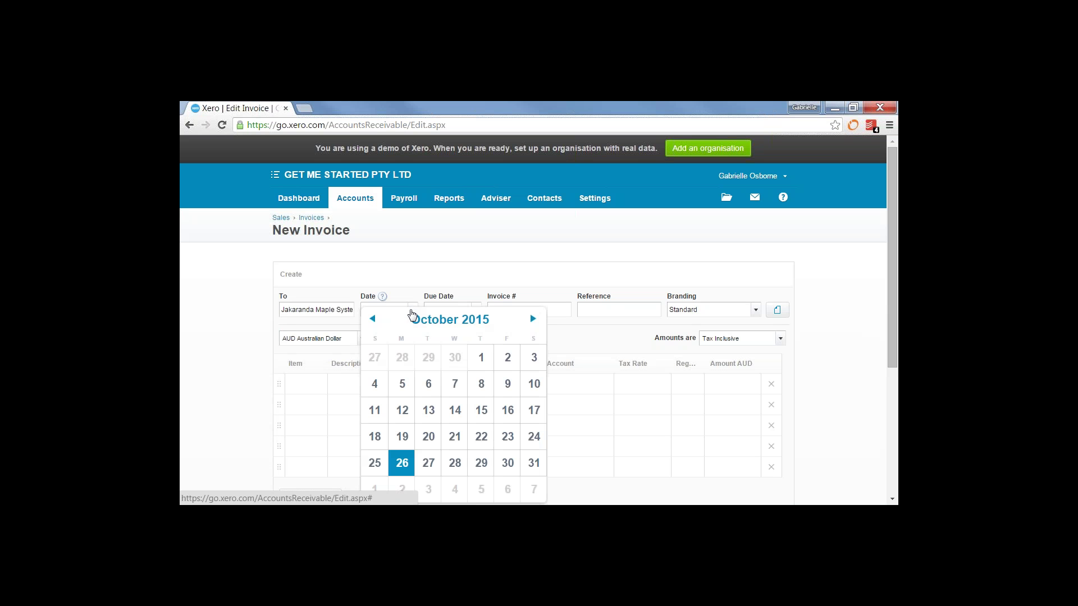
click(375, 463)
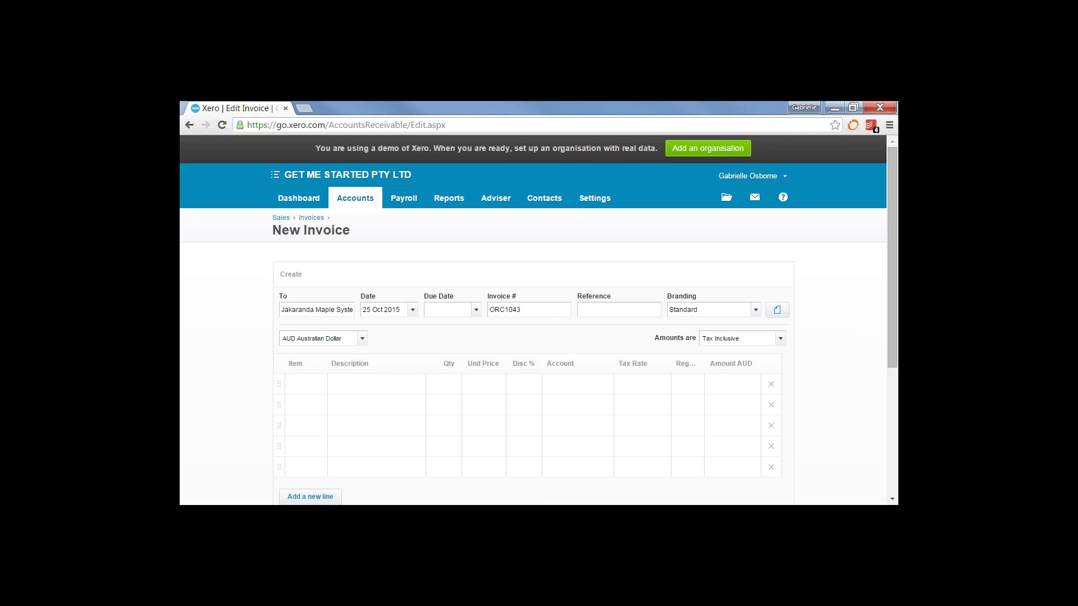
text(+30)
key(Tab)
Add a tax-inclusive Prof Services line at 2000 coded to 200 - Sales
click(392, 382)
text(Pro)
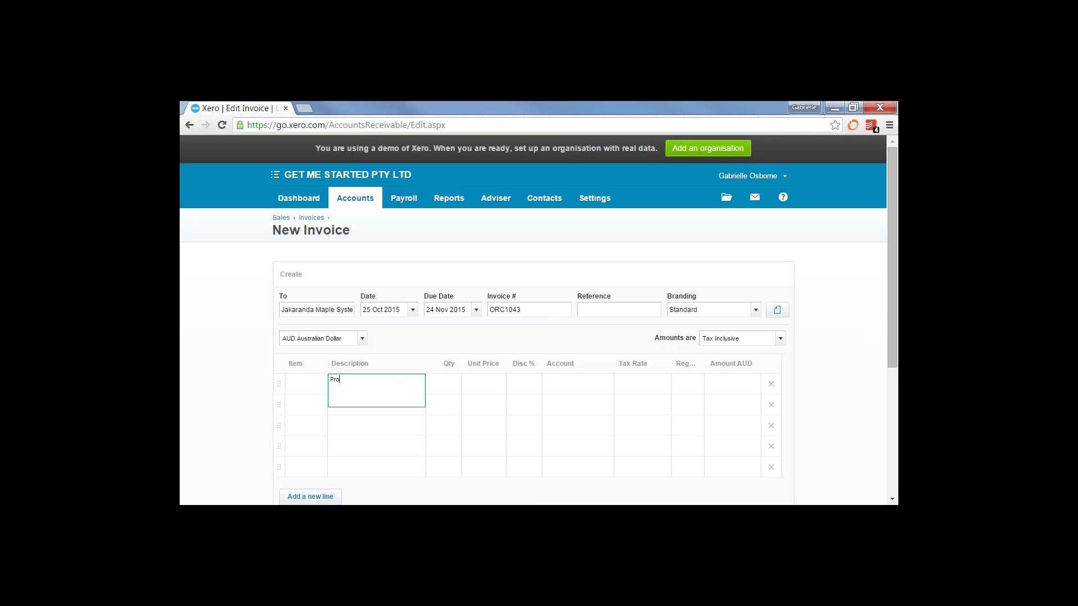
text(f Services)
key(Tab)
key(Tab)
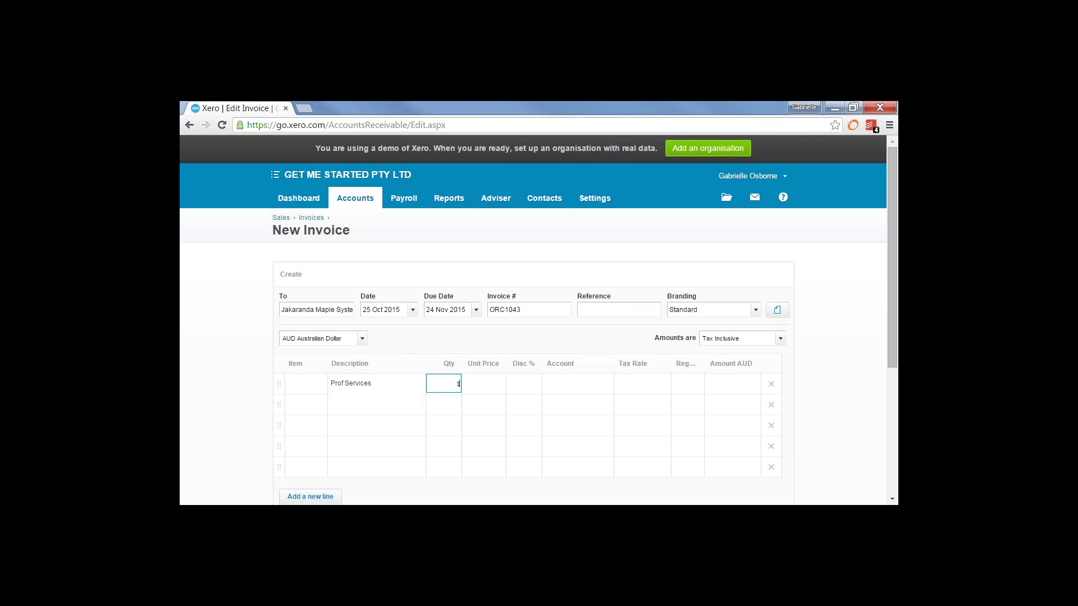
text(2000)
click(783, 341)
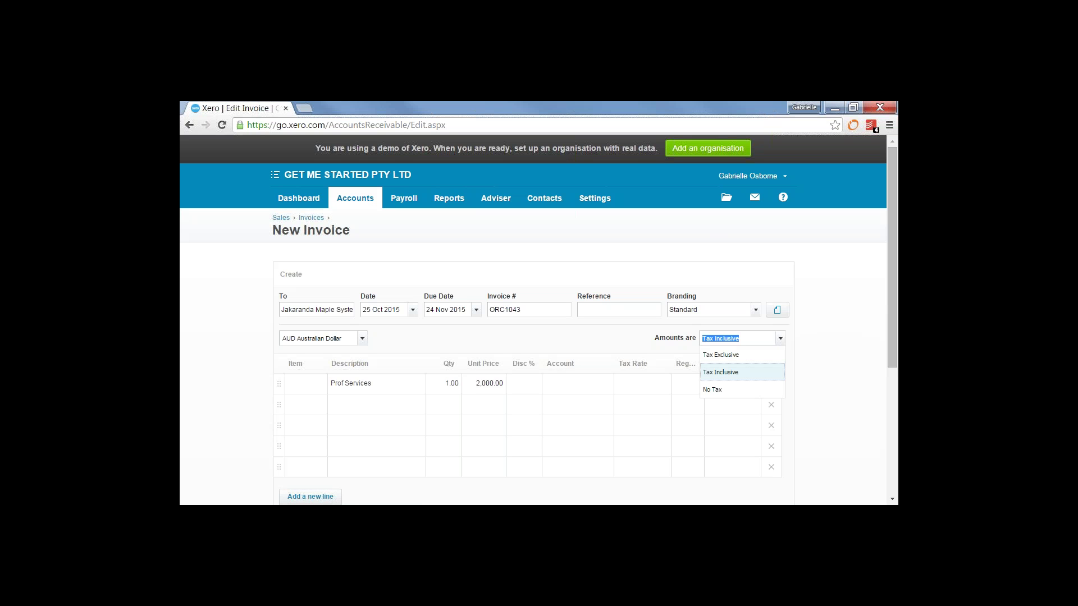
click(770, 373)
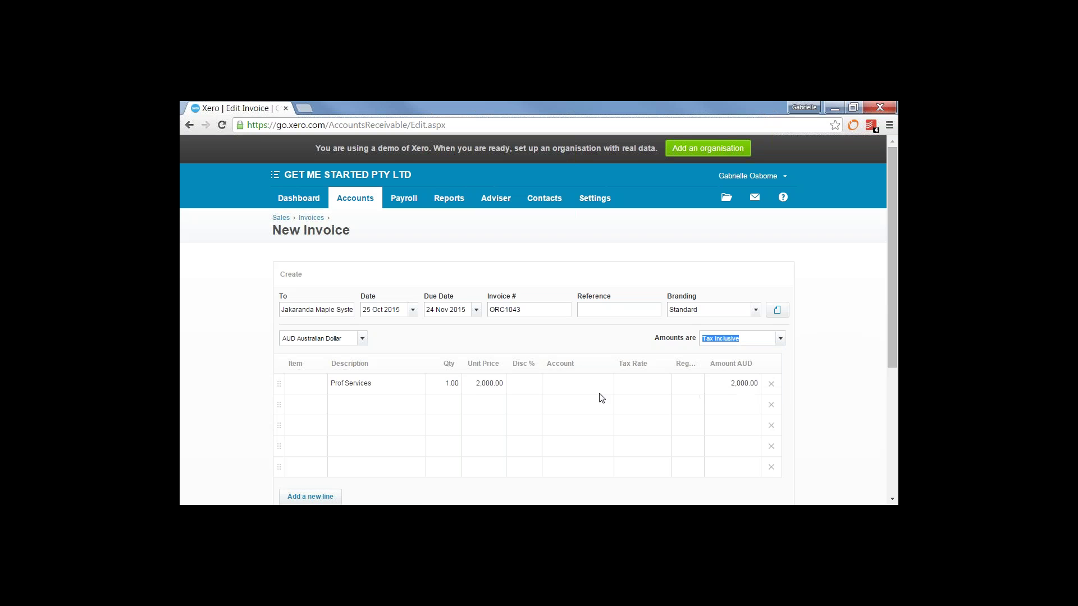
click(570, 385)
text(s)
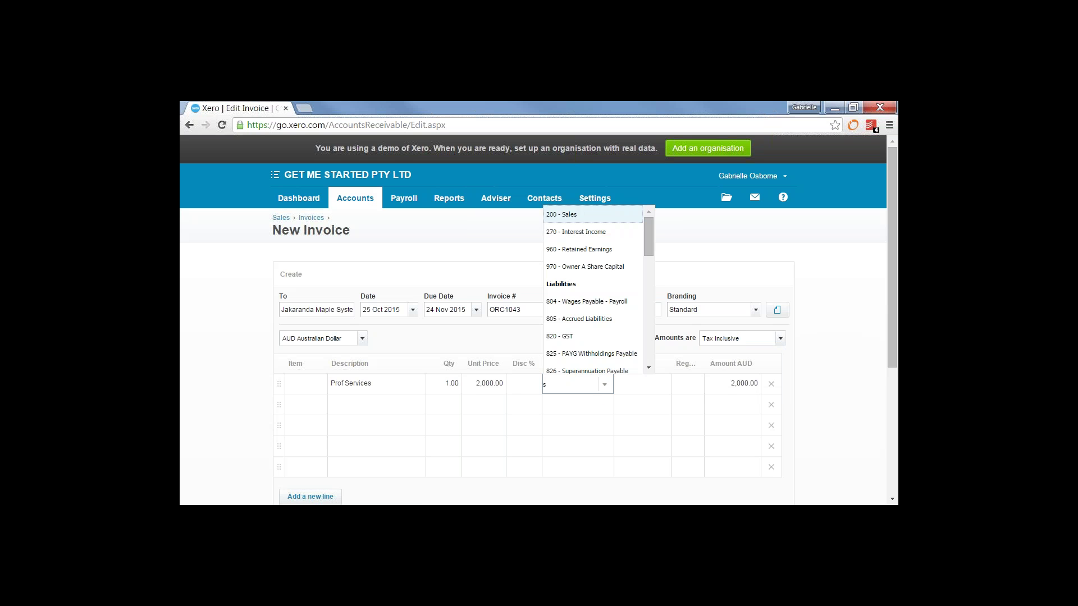
text(ale)
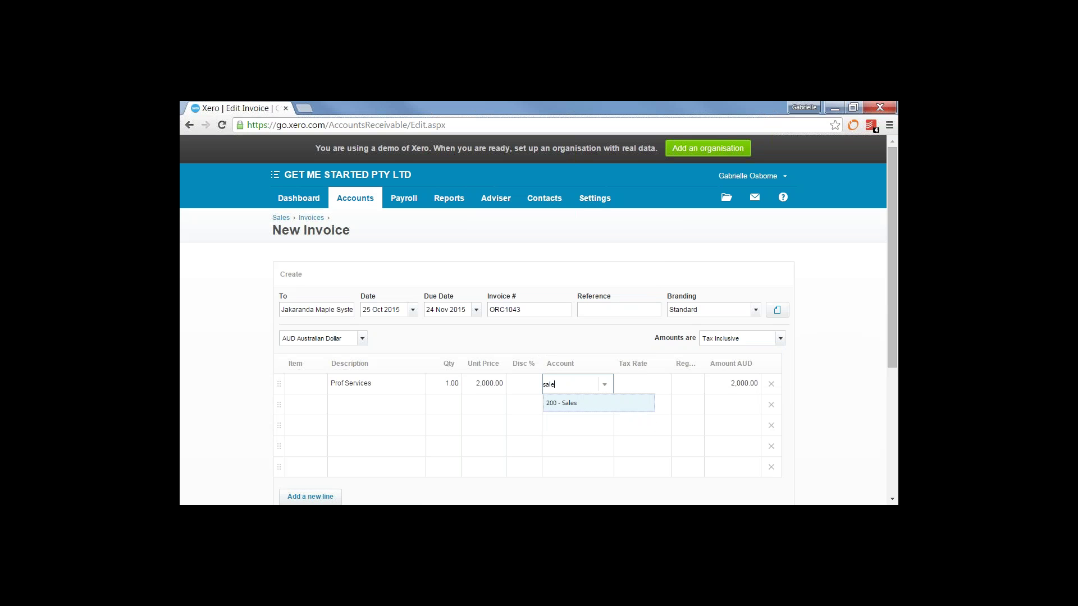
key(Return)
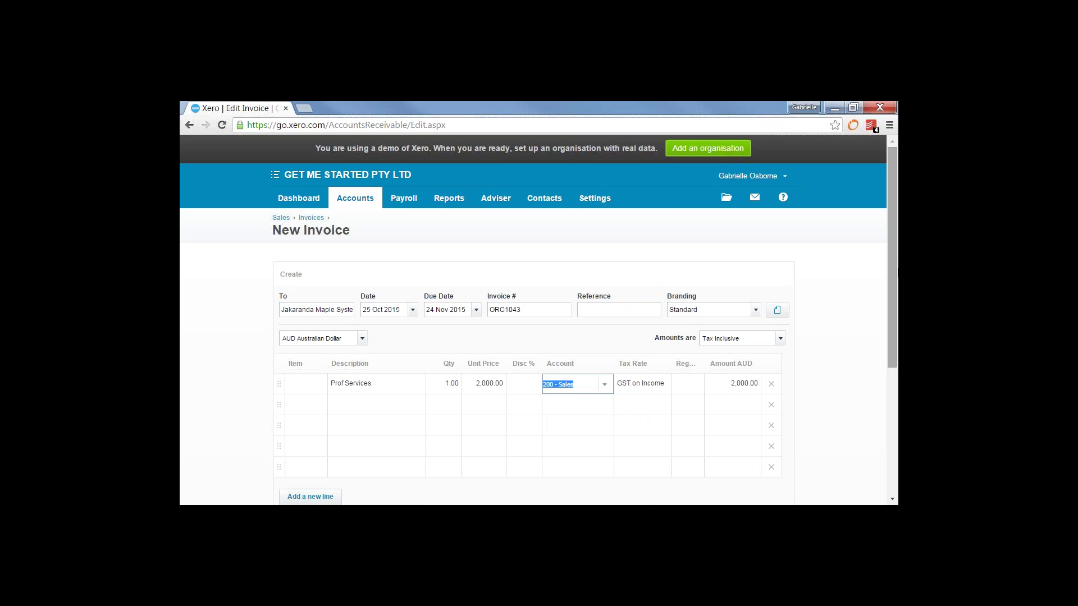
drag(897, 273, 897, 364)
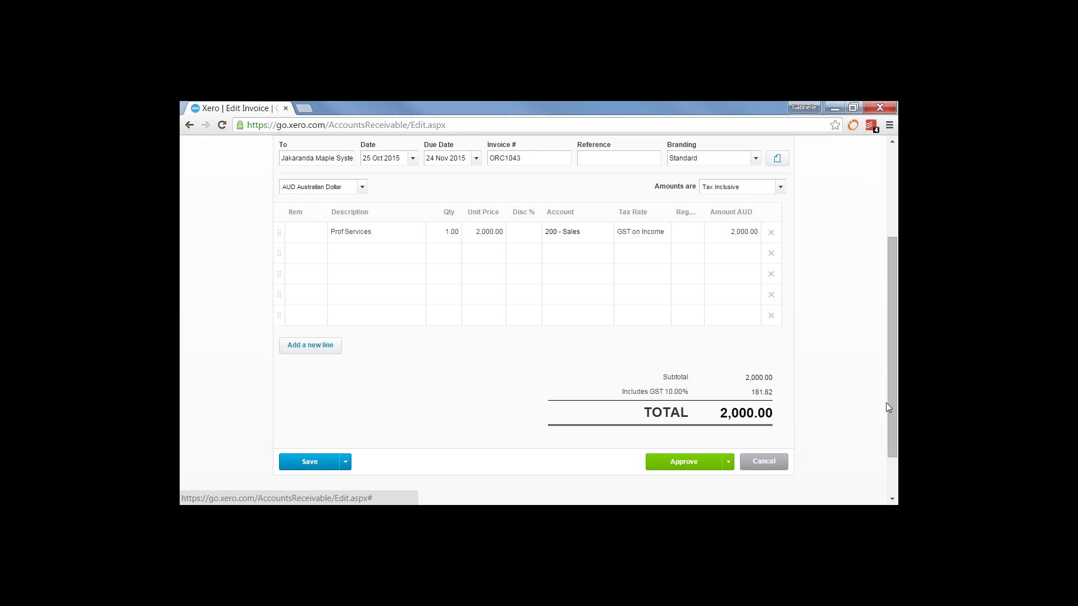
Approve invoice ORC1043 for 2,000.00 so it is awaiting payment
click(687, 462)
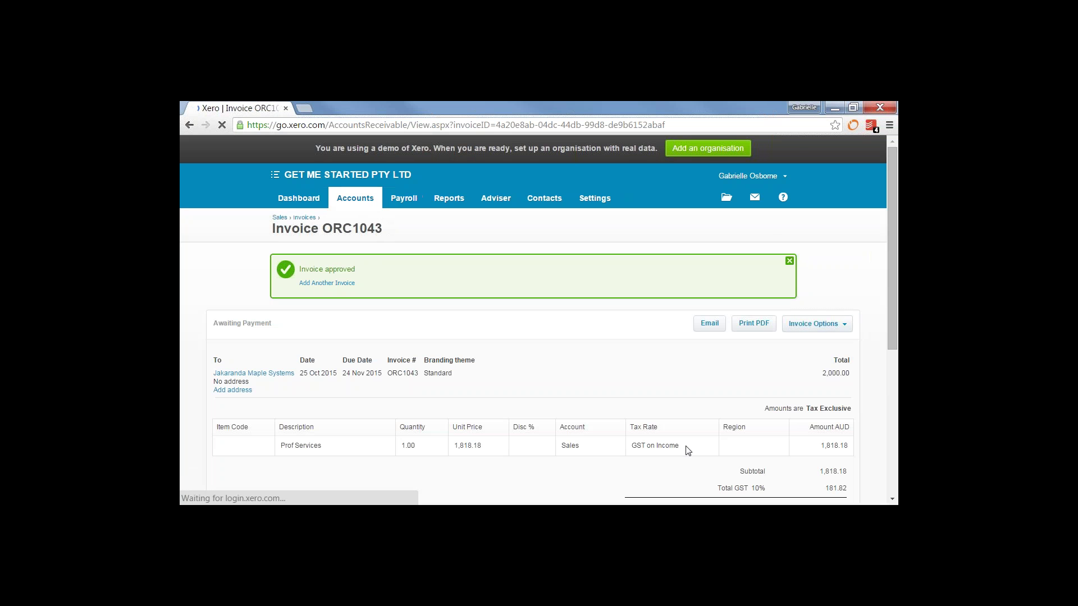
scroll(775, 341, down, 5)
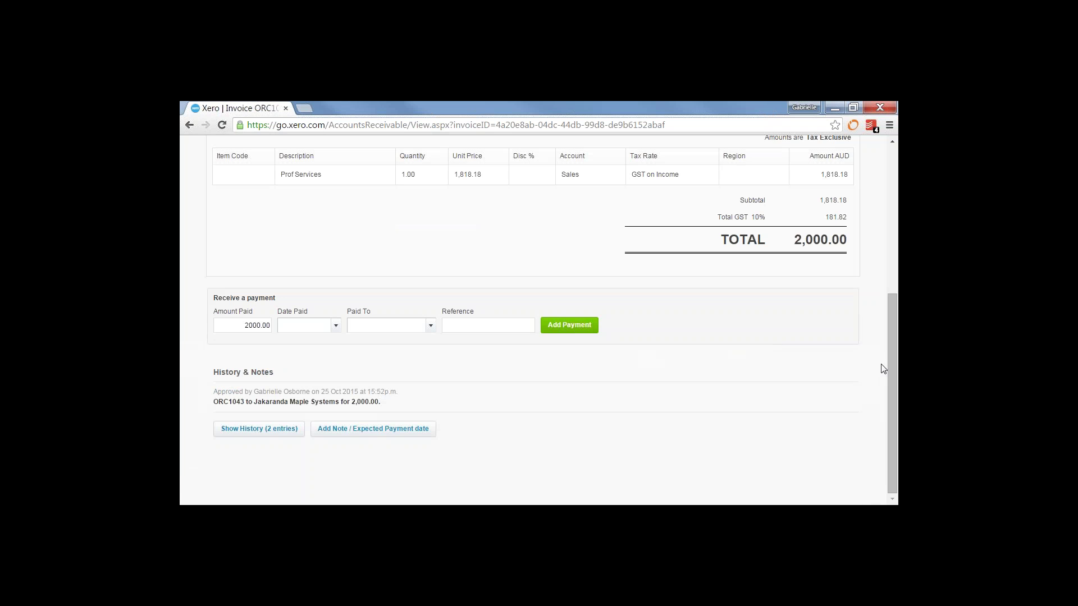
scroll(883, 369, up, 5)
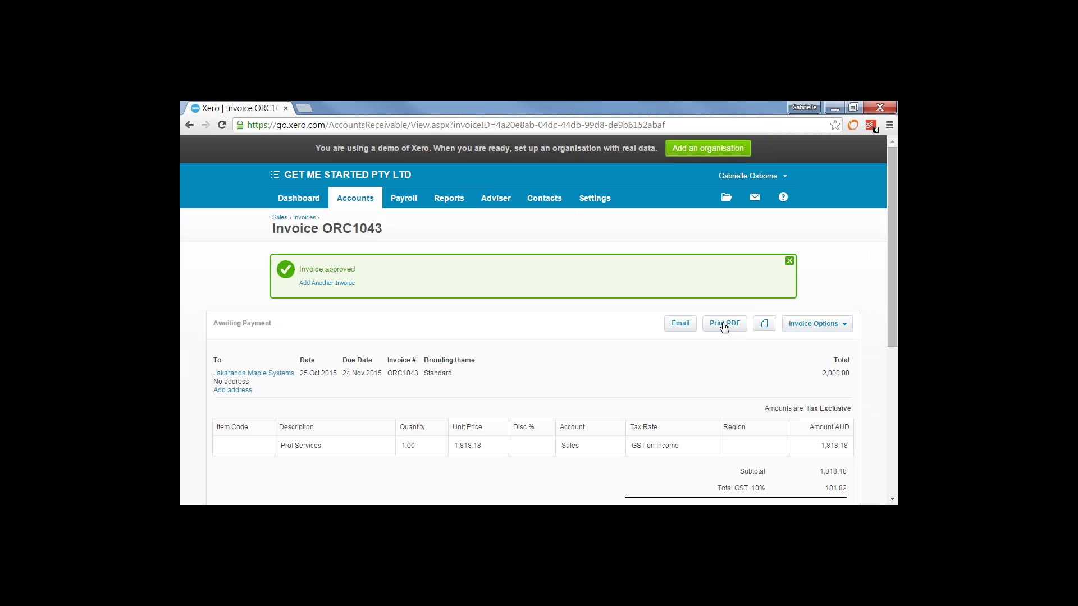
Open the invoice's email form, enter a recipient address, then cancel without sending
click(679, 325)
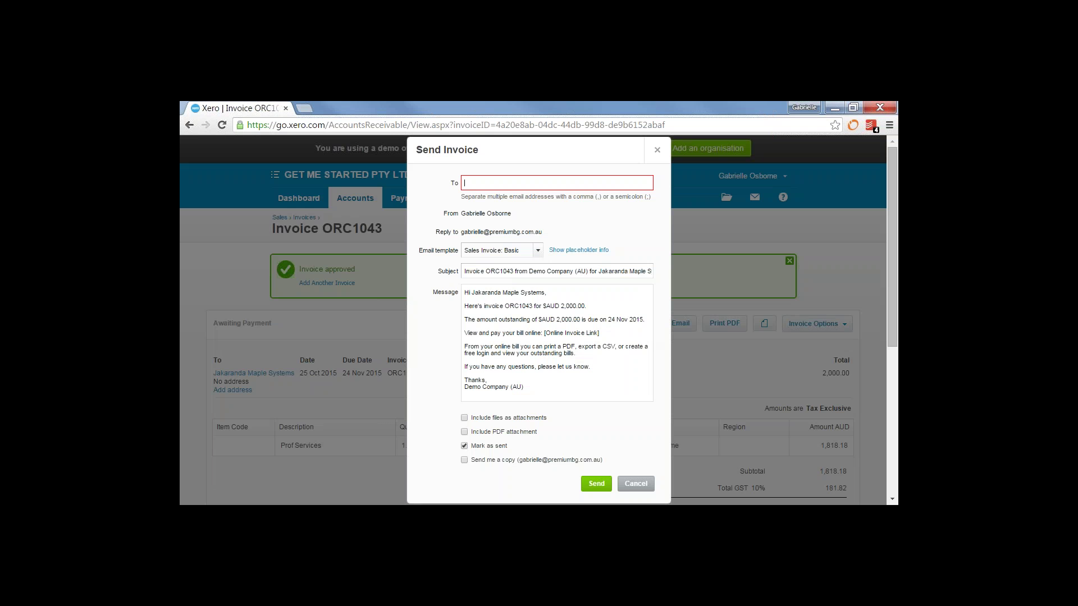
click(631, 484)
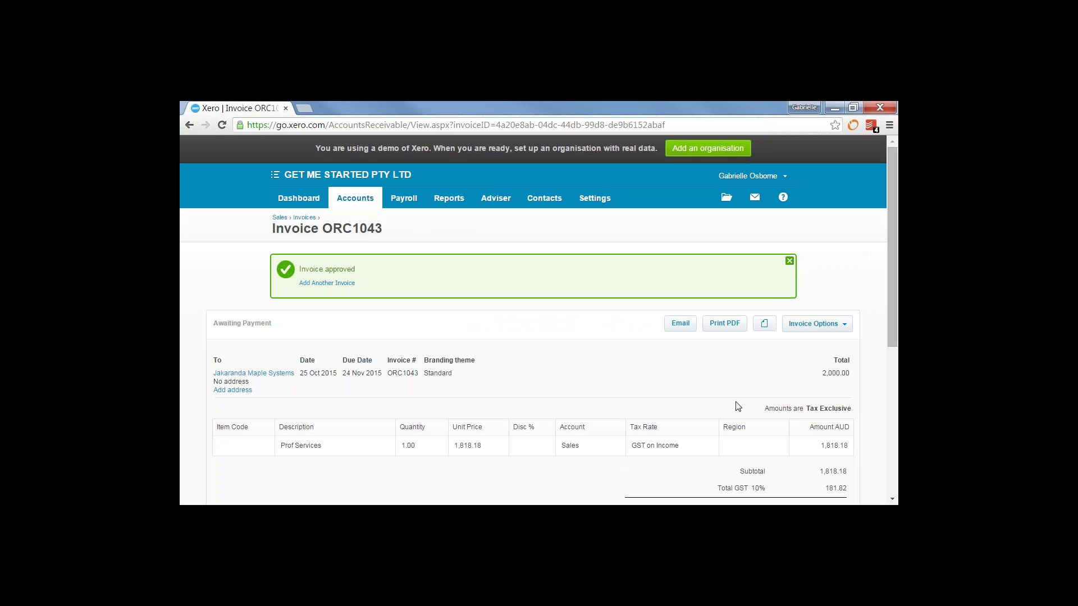
click(361, 199)
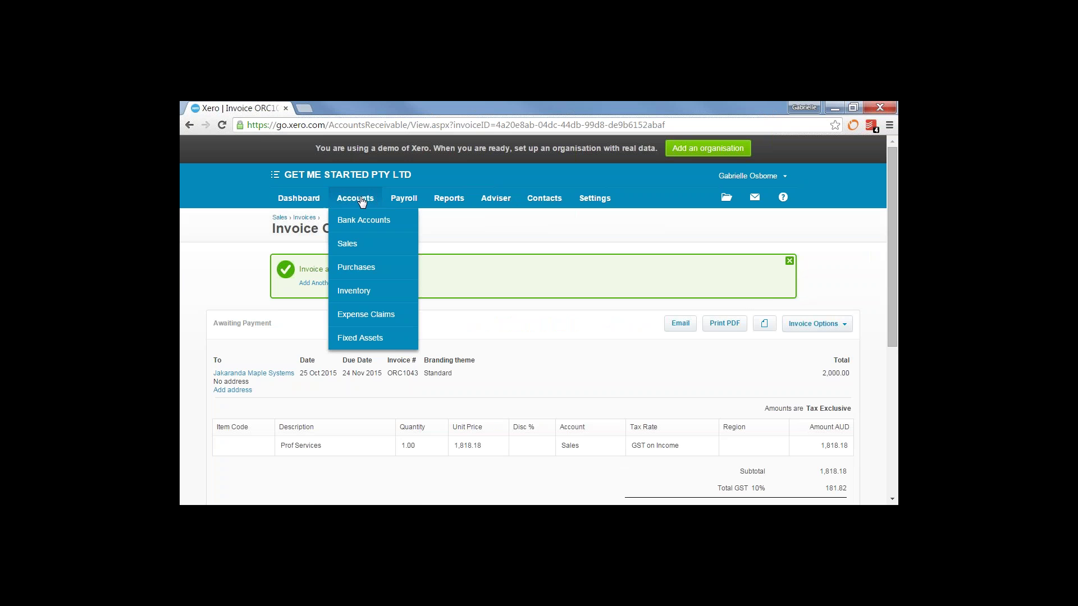
Open the Purchases overview of bills and hide its help panel
click(346, 269)
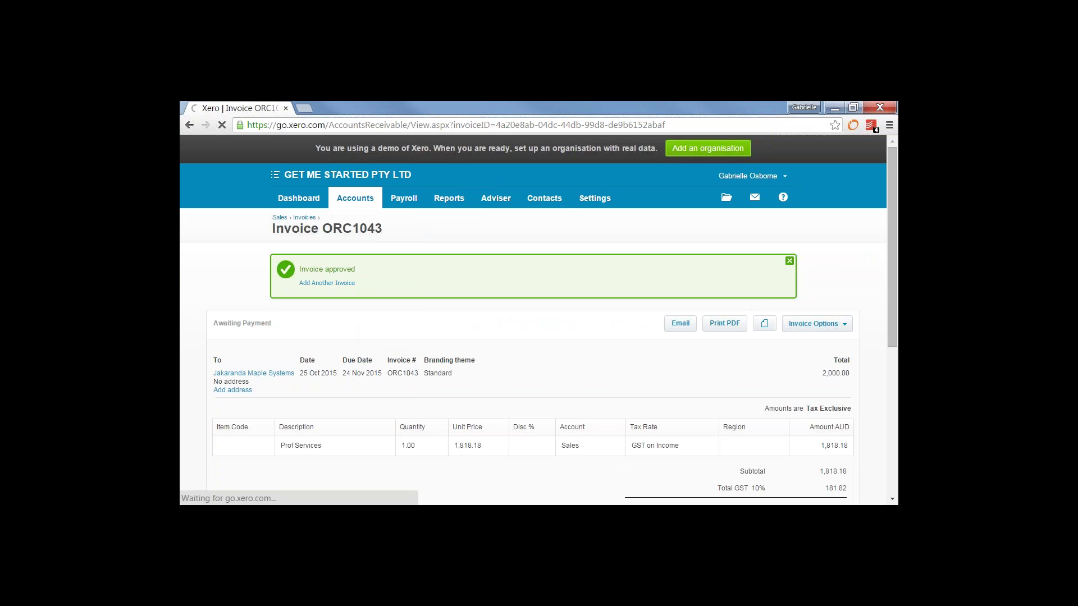
click(352, 201)
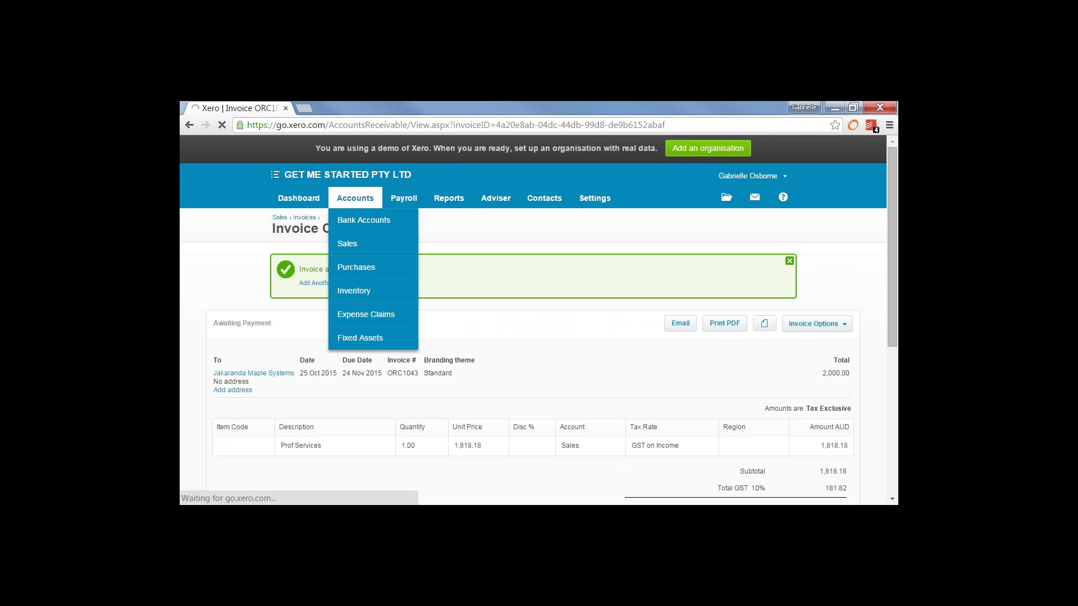
click(351, 267)
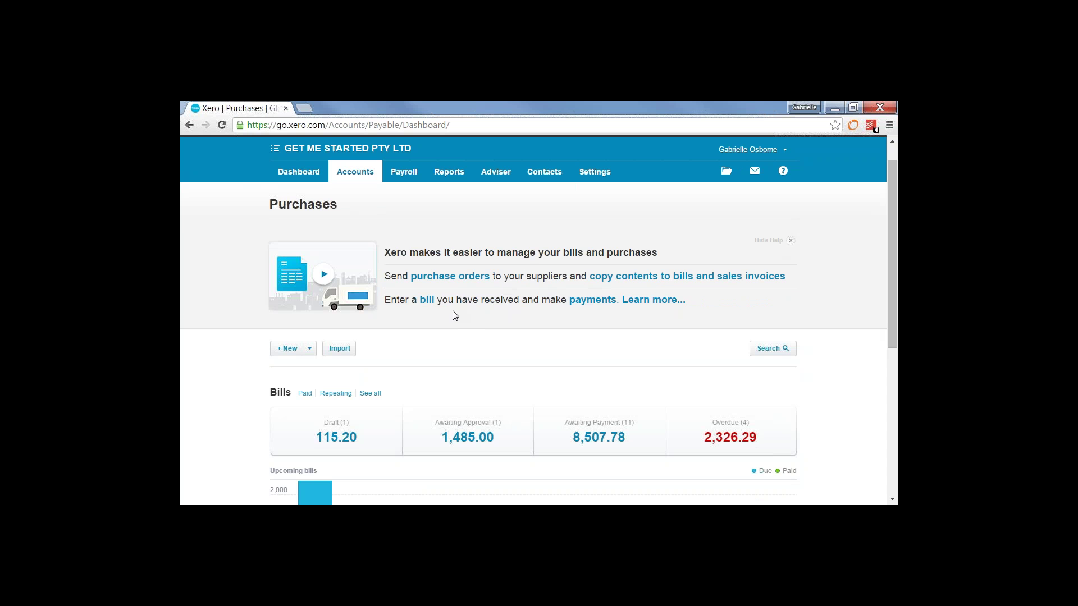
click(792, 241)
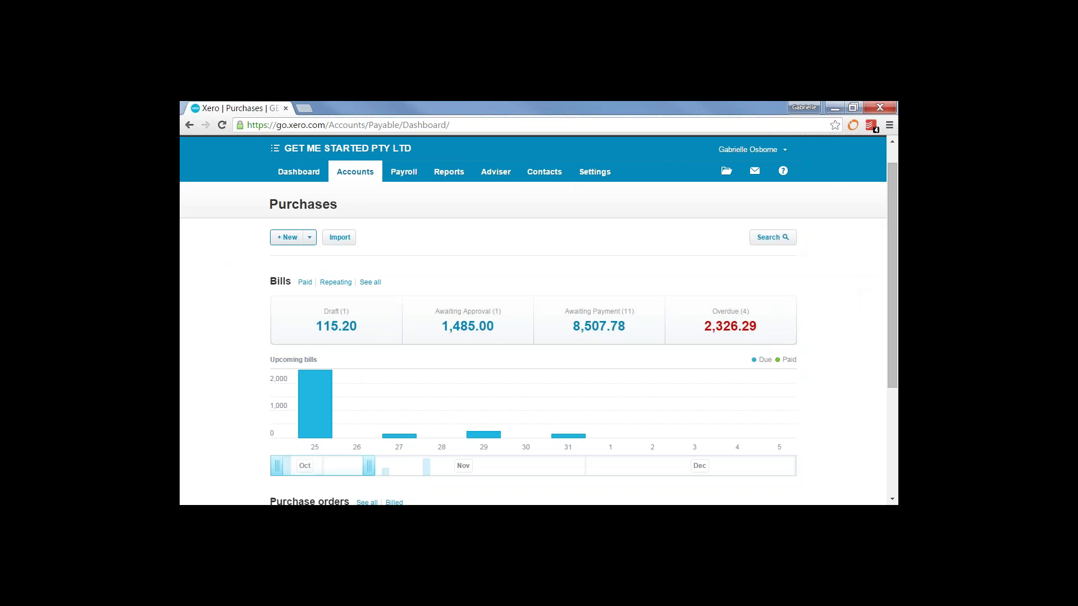
Start a new bill from SMART Agency dated 8 Oct, due 22 Oct, total 4500.00
click(283, 238)
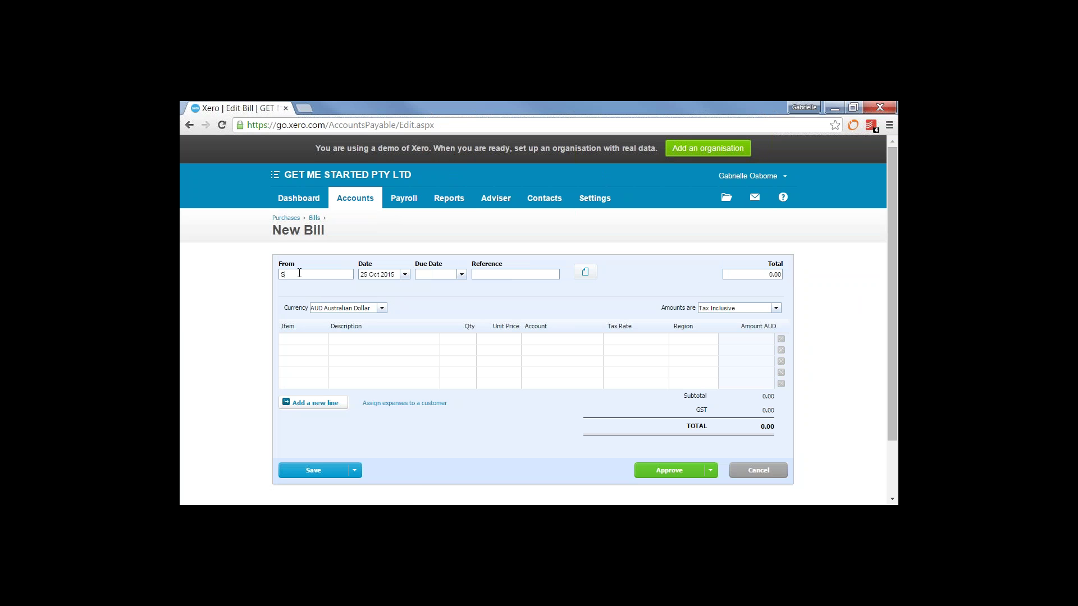
text(m)
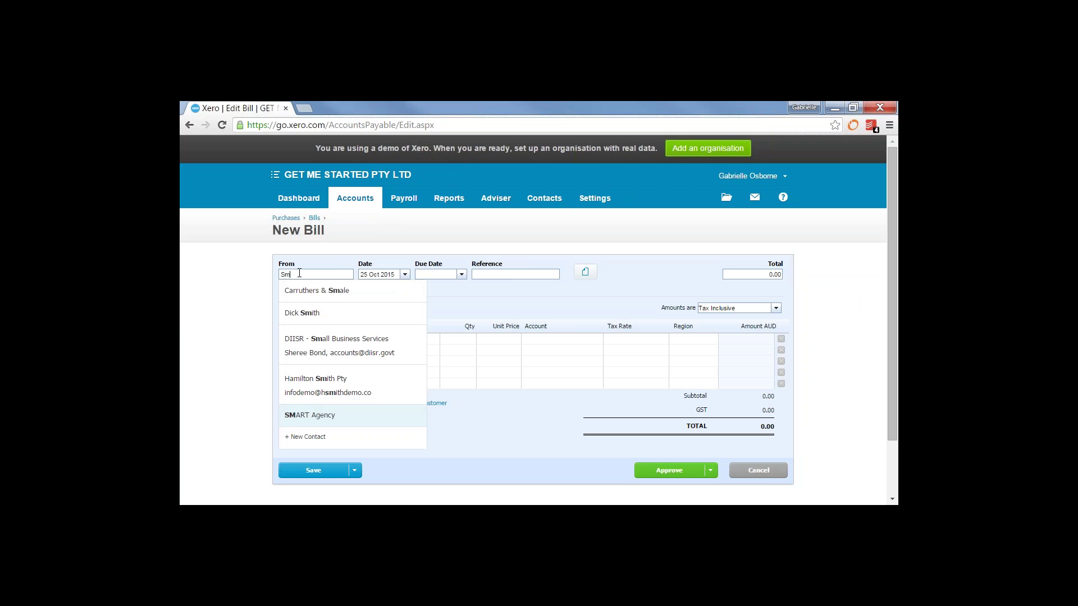
click(315, 415)
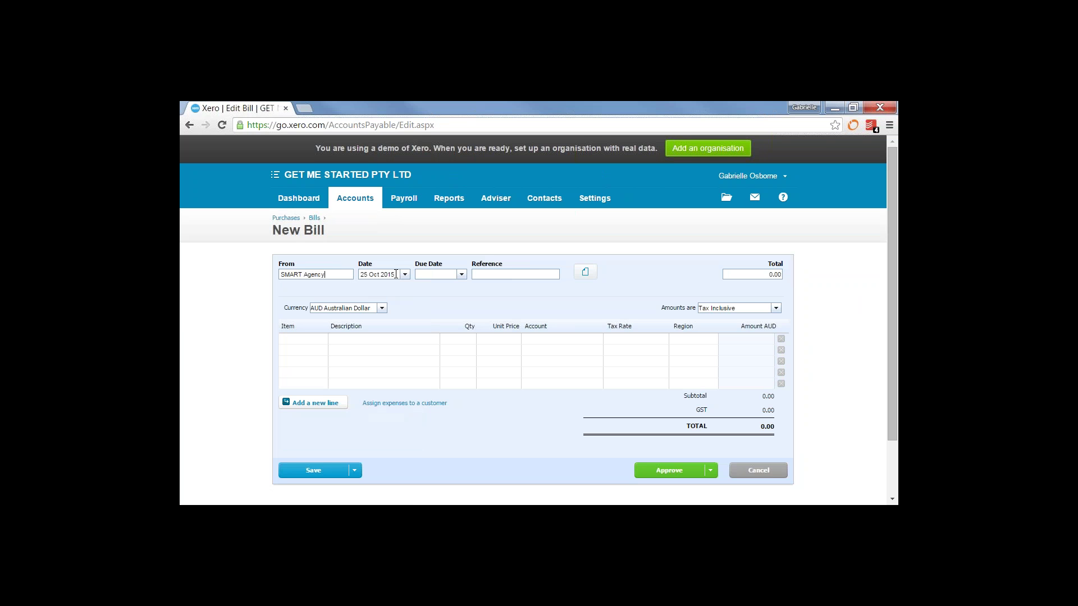
drag(396, 274, 343, 274)
text(08)
key(Tab)
text(+14)
key(Tab)
click(773, 274)
text(4500.00)
Add a Website design line, quantity 1 at 2,250, coded to 400 - Advertising
click(376, 341)
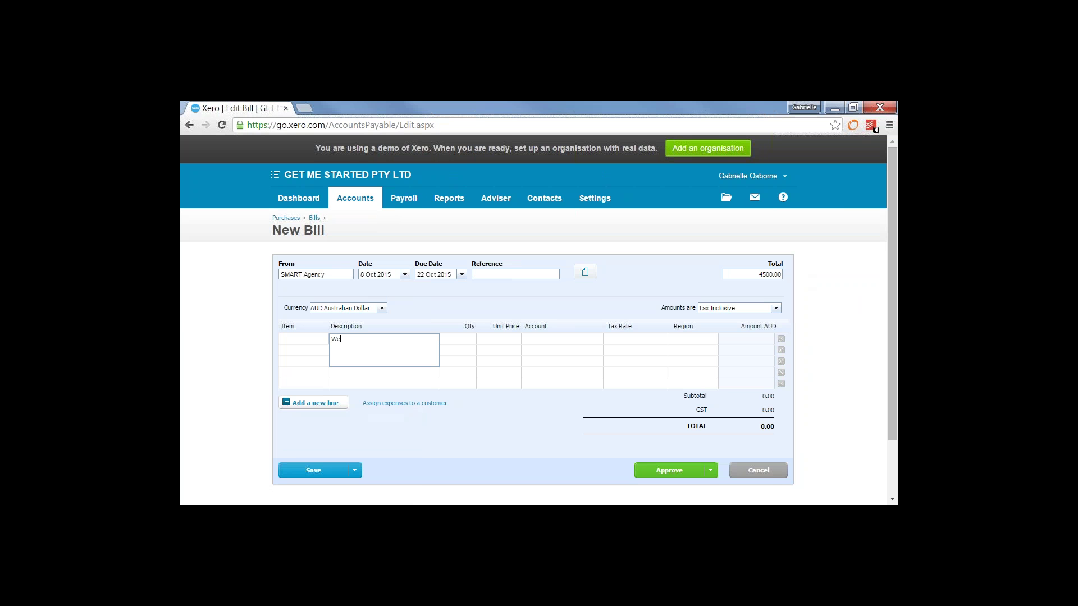
text(Website design)
key(Tab)
text(1)
key(Tab)
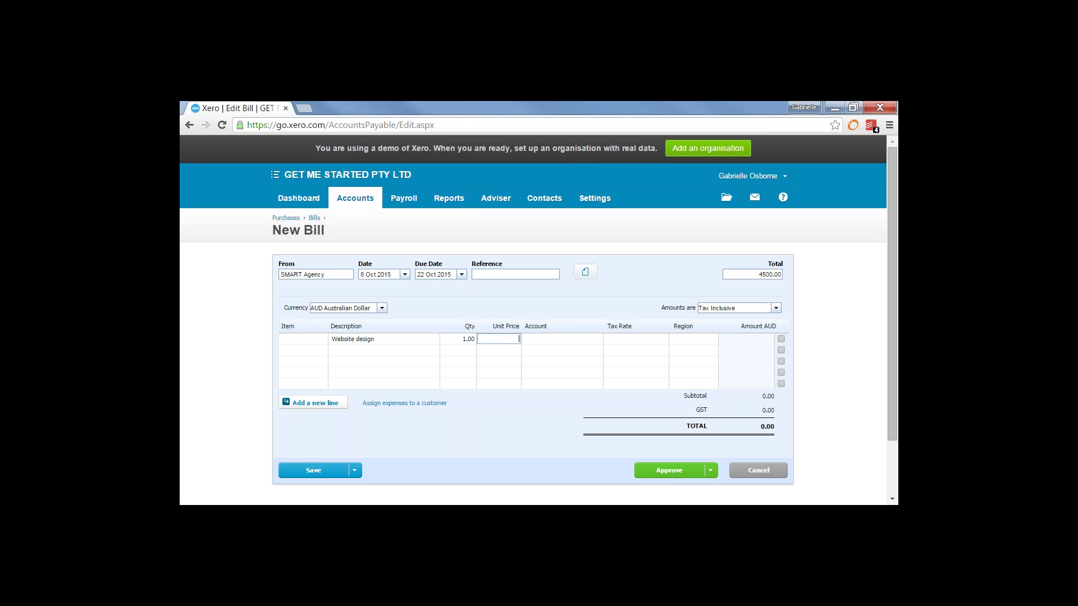
text(2,250)
key(Tab)
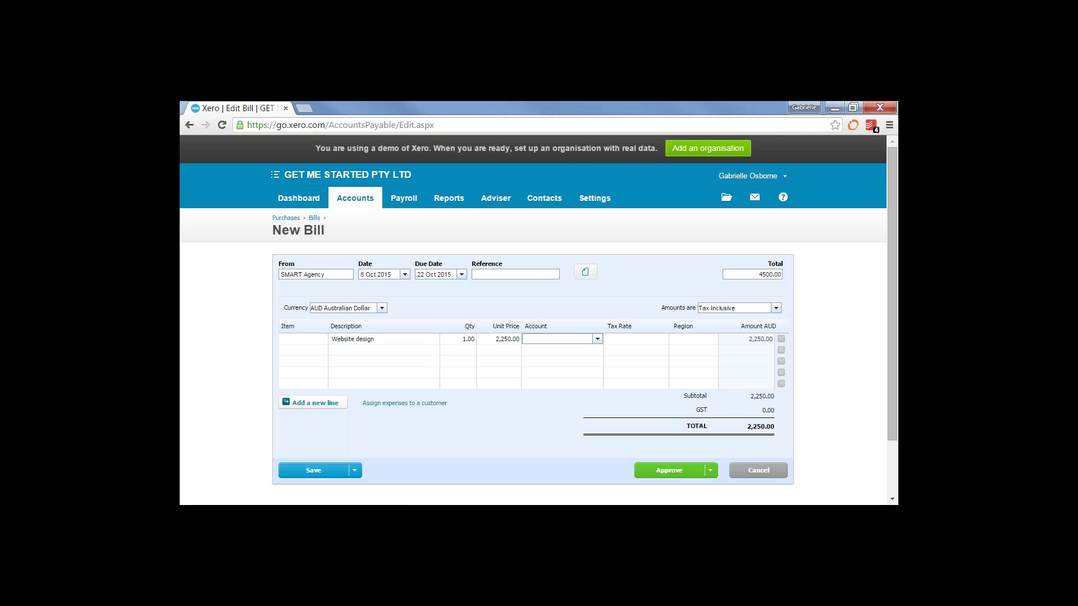
text(adv)
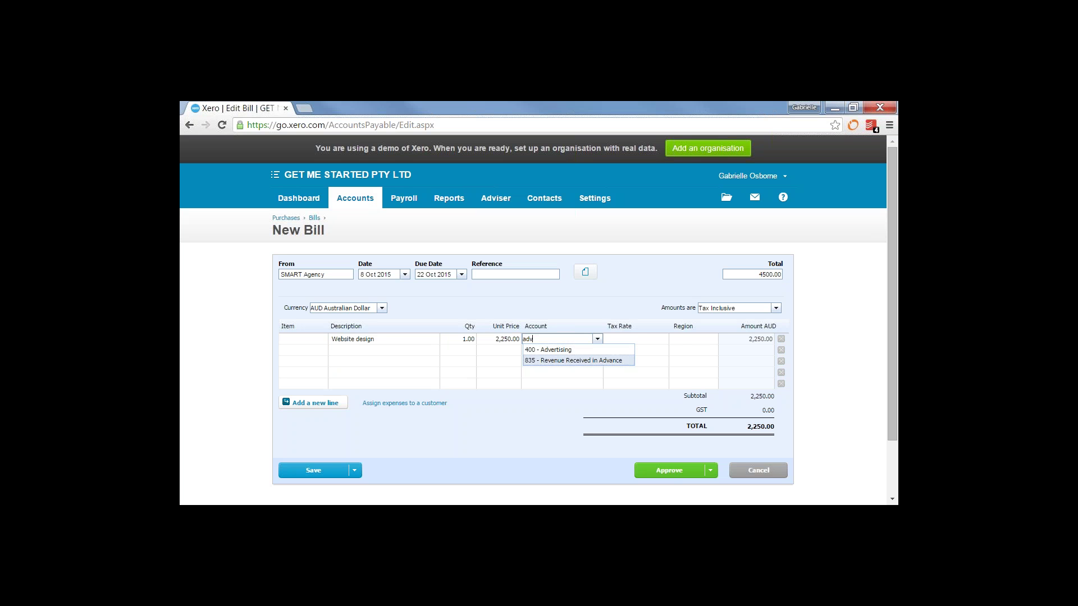
key(Return)
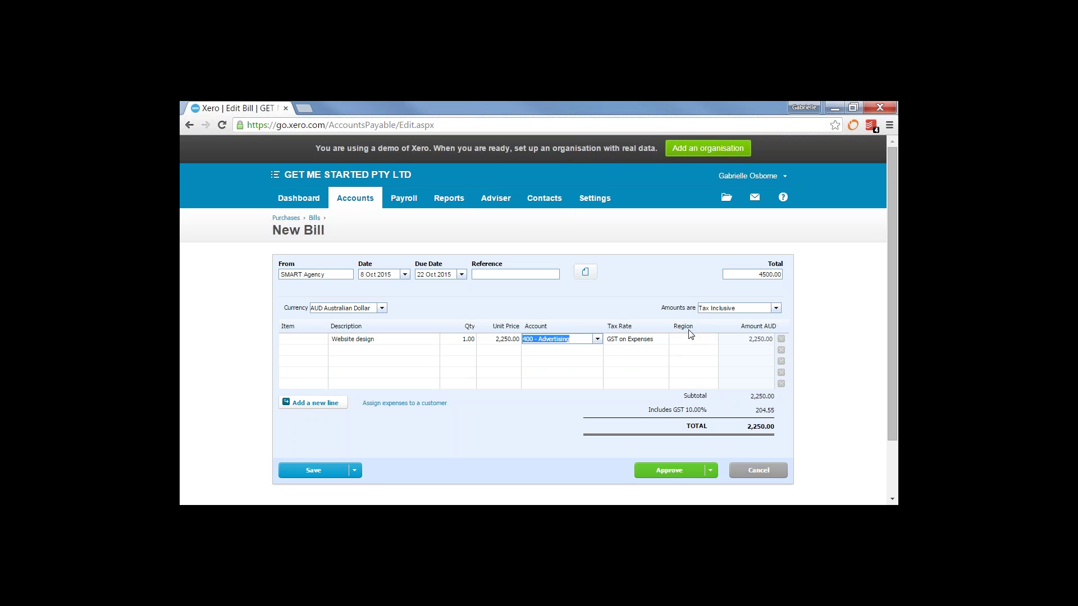
Add a Poster design line, quantity 1 at 4500-2250, to 400 - Advertising, and approve the bill
click(367, 350)
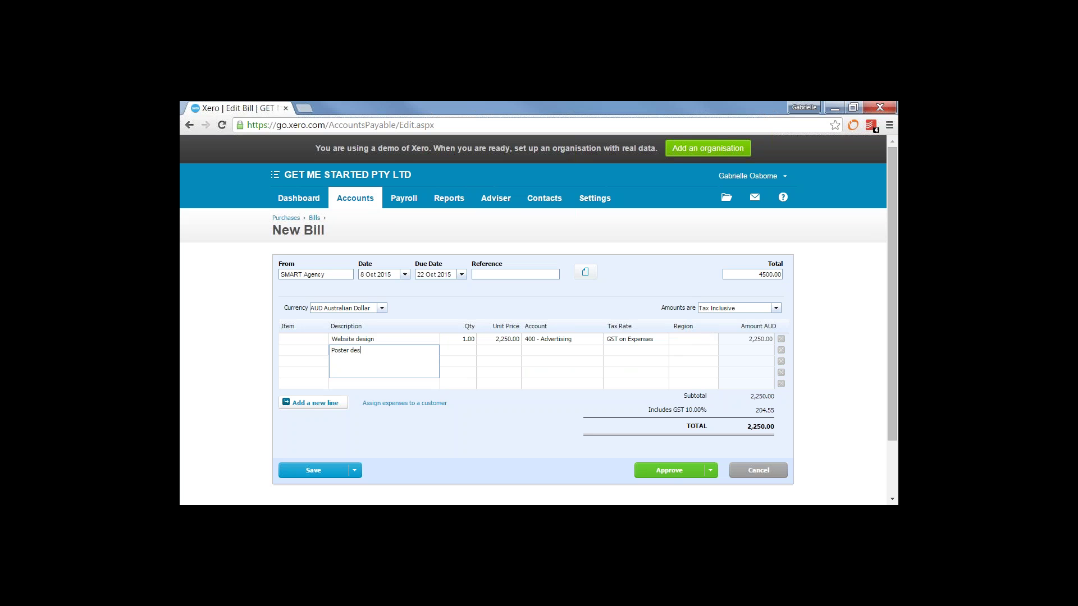
key(Tab)
text(1)
key(Tab)
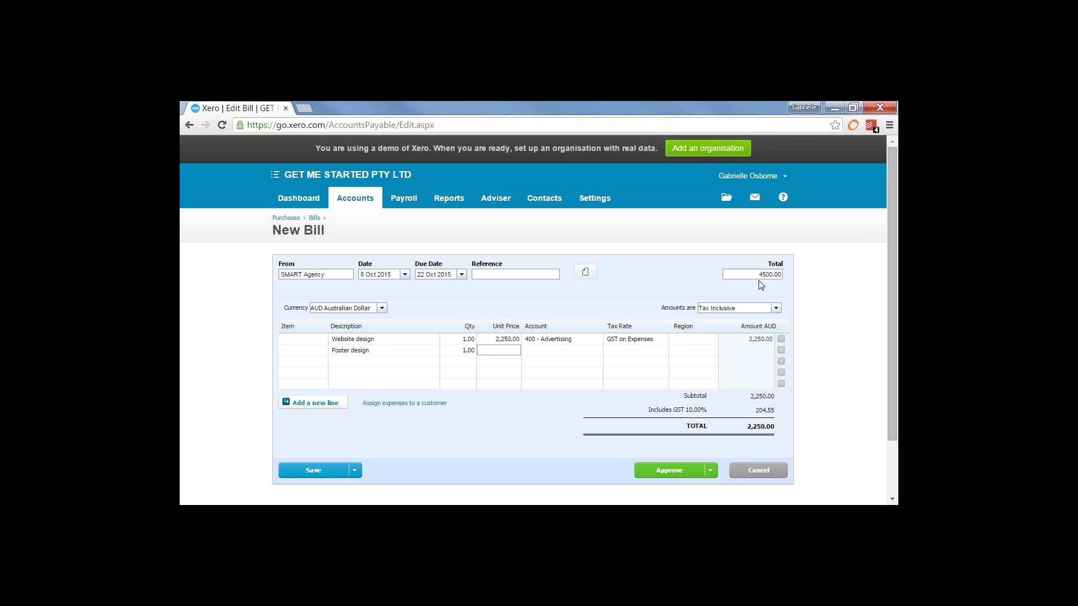
text(4500-2250)
key(Tab)
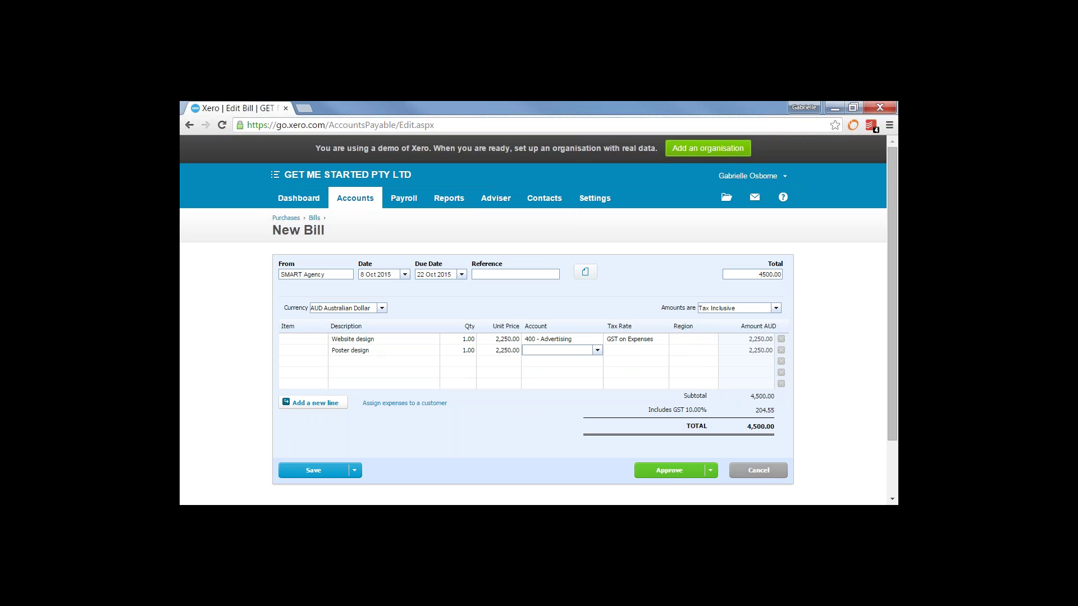
text(400)
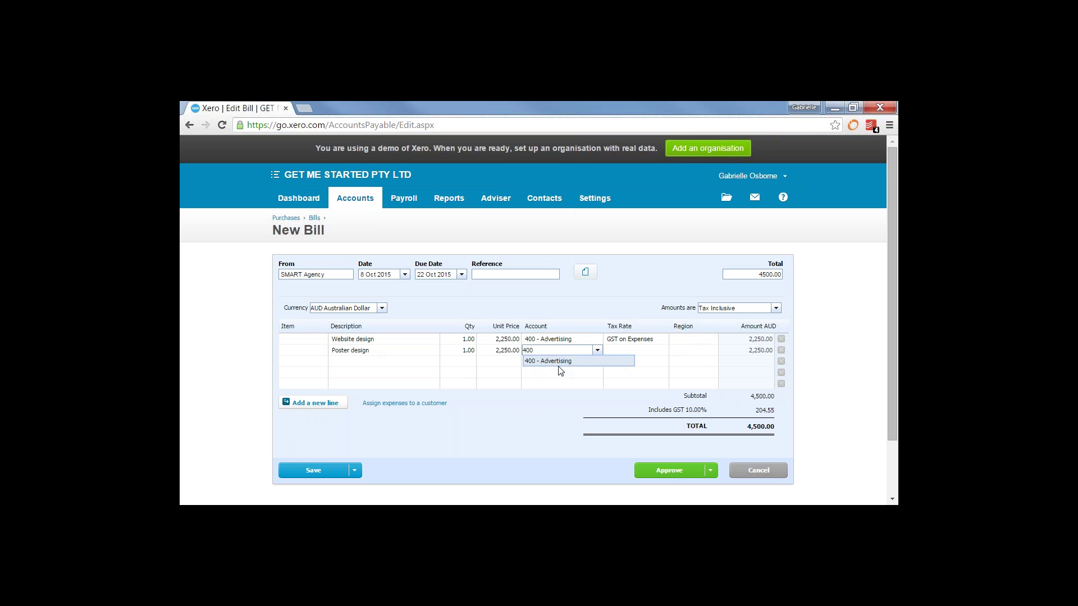
click(555, 360)
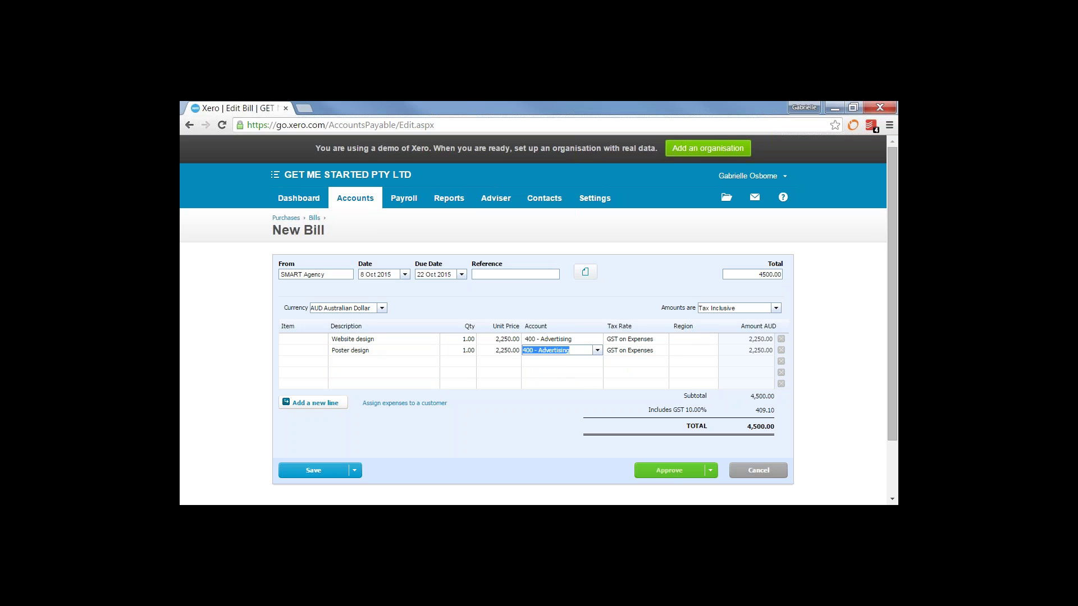
click(656, 470)
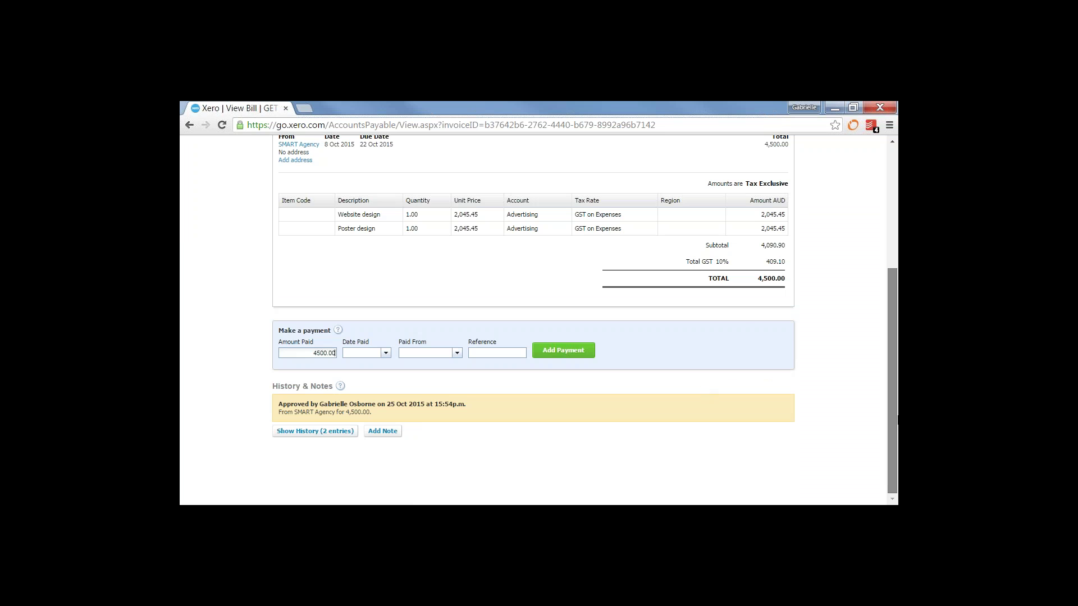
Open the Sales overview's Awaiting Payment invoices list (11 items, 13,819.05 AUD)
scroll(891, 280, up, 4)
click(342, 201)
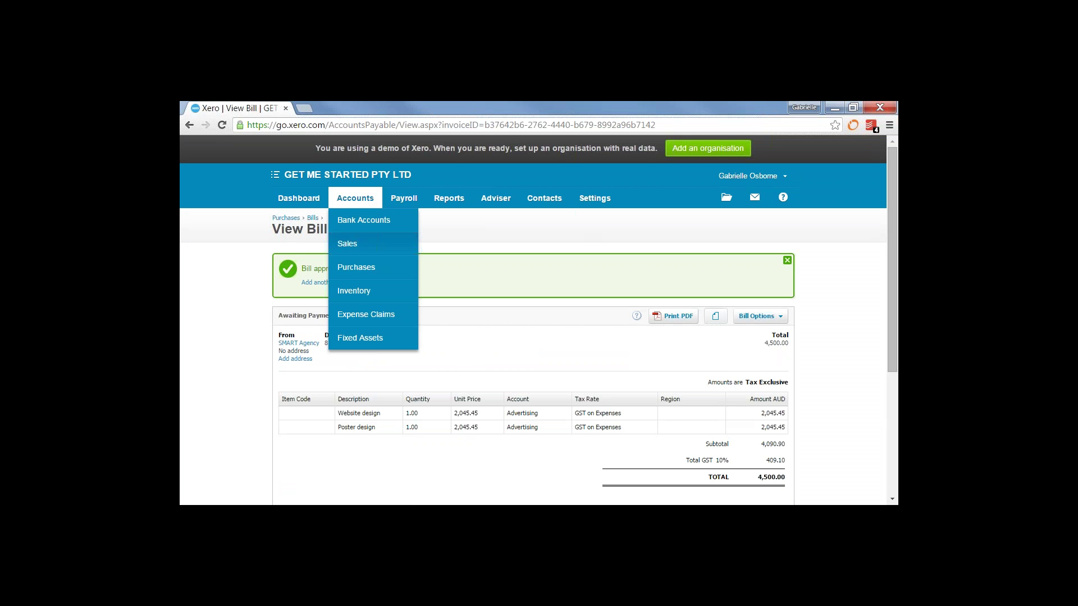
click(347, 244)
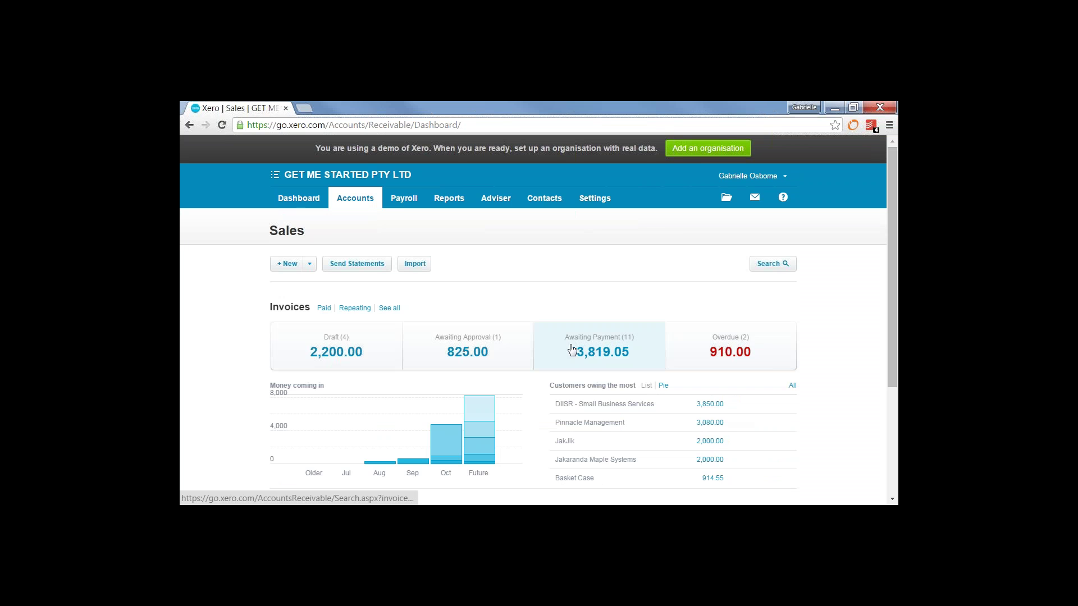
click(584, 351)
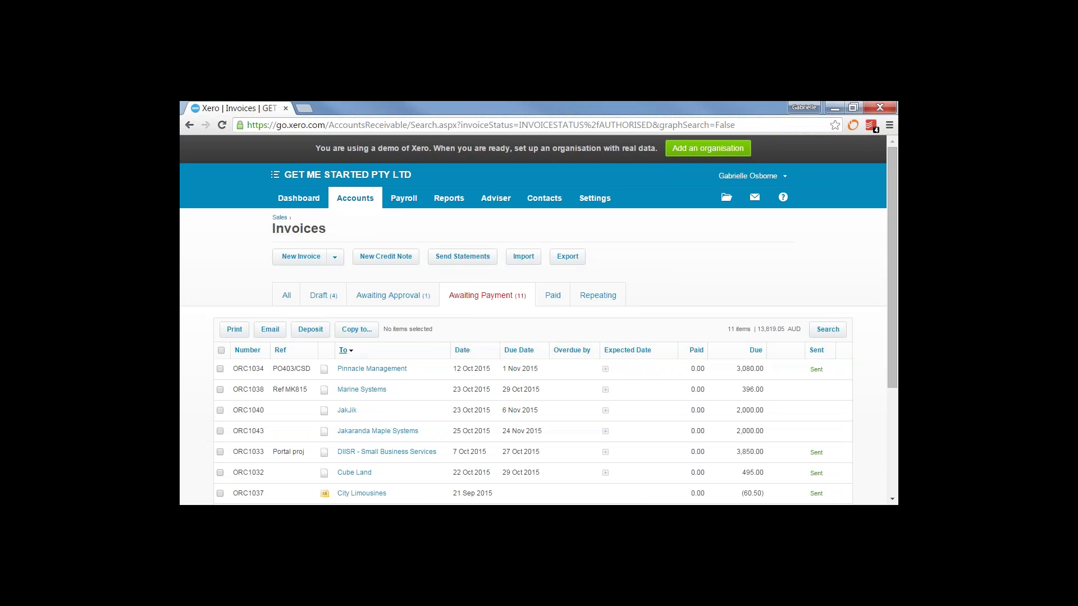
Sort the awaiting-payment invoices by customer, reverse the order, then go back to the dashboard
click(345, 351)
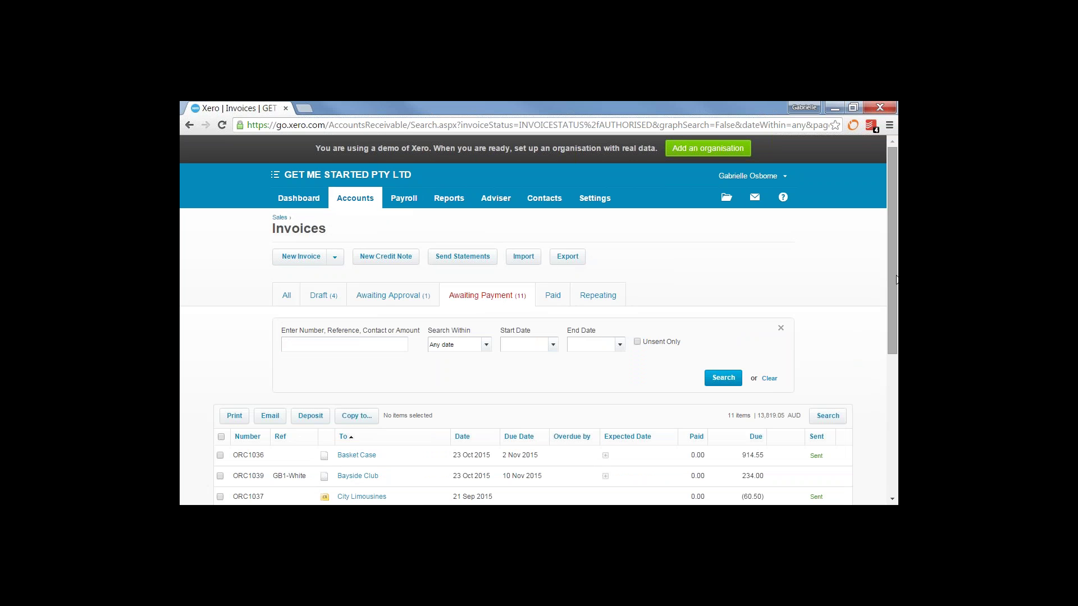
drag(897, 279, 896, 343)
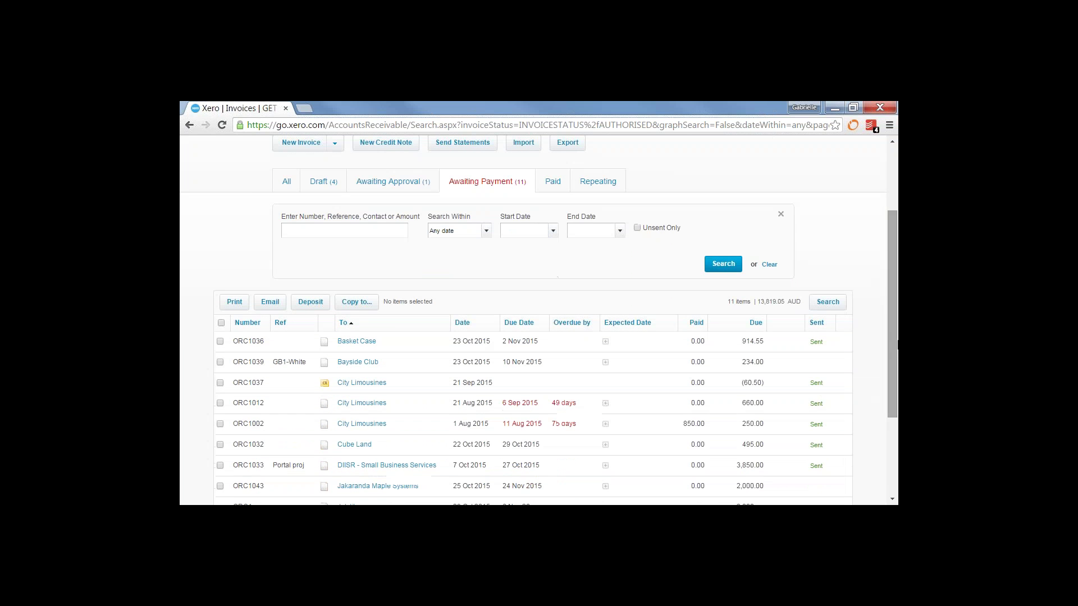
click(342, 323)
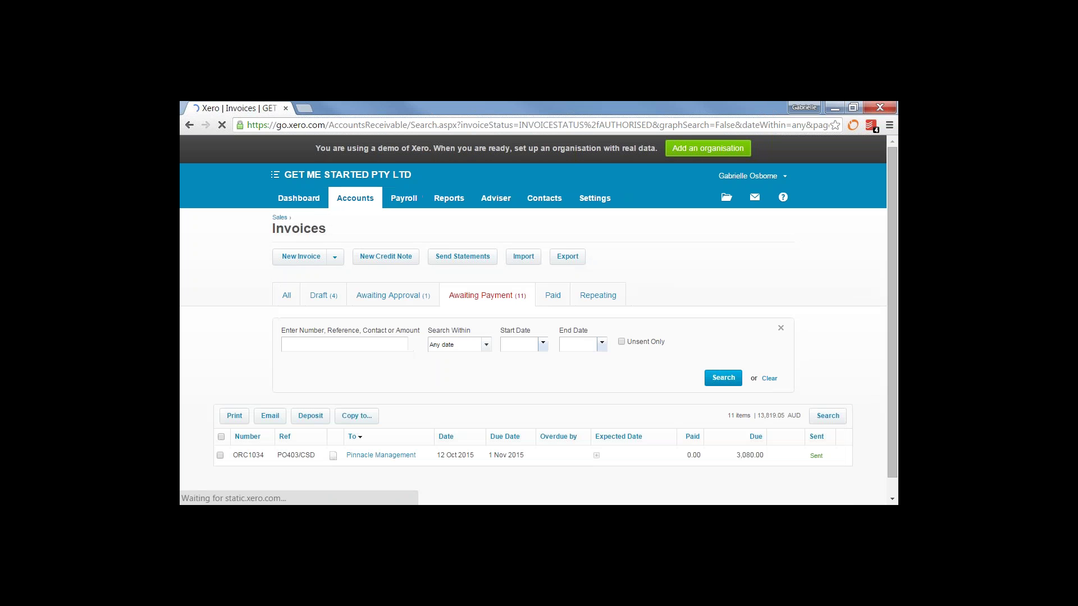
mouse_move(897, 277)
mouse_down()
mouse_move(897, 420)
mouse_move(882, 274)
mouse_up()
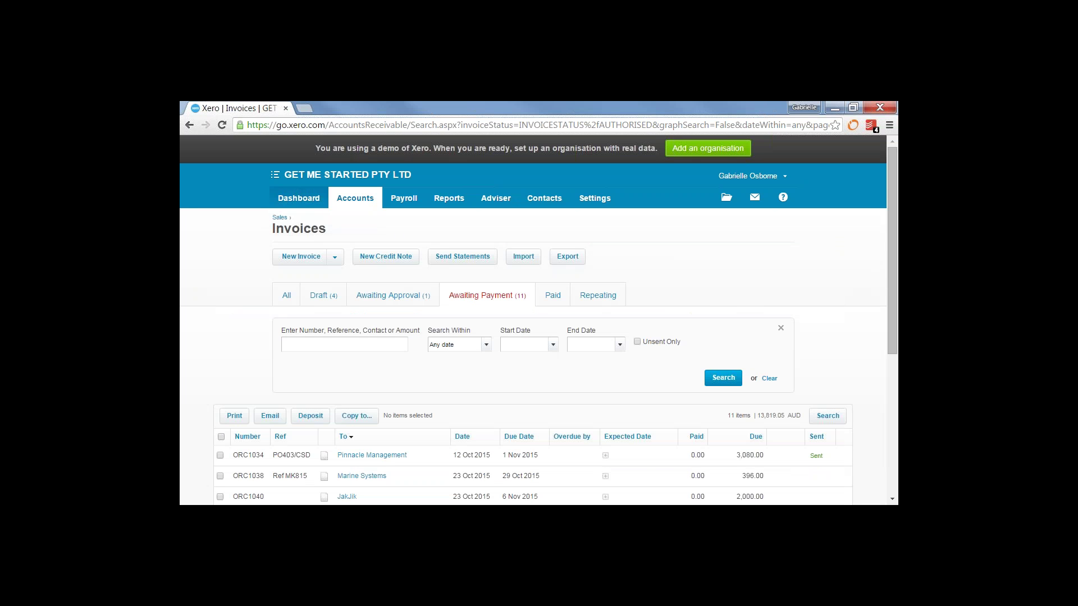
click(297, 200)
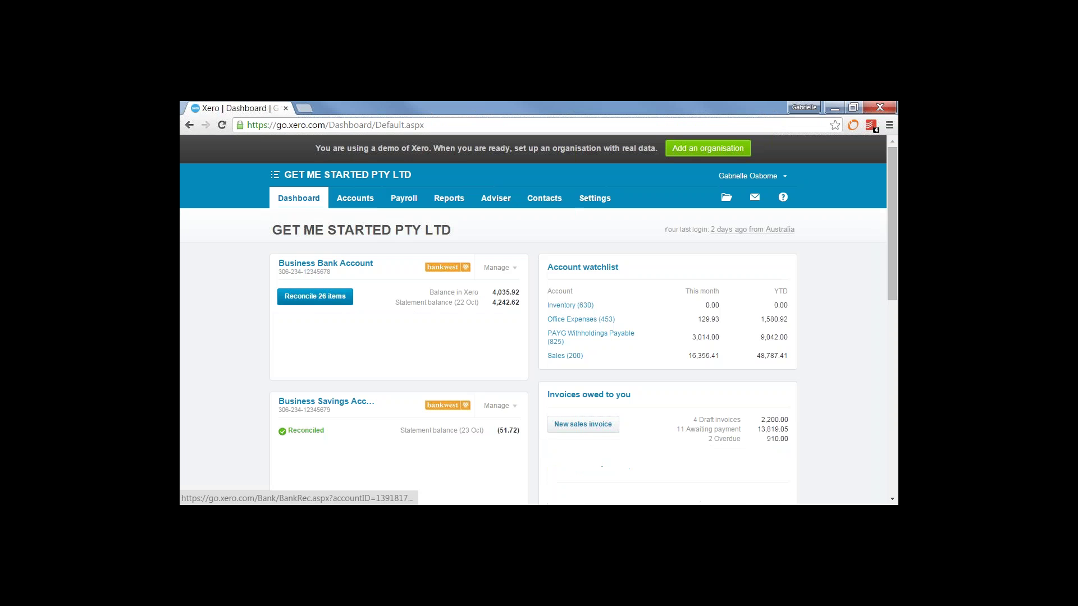
On the Business Bank Account, match the 4,500.00 SMART Agency statement line to its bill
click(318, 298)
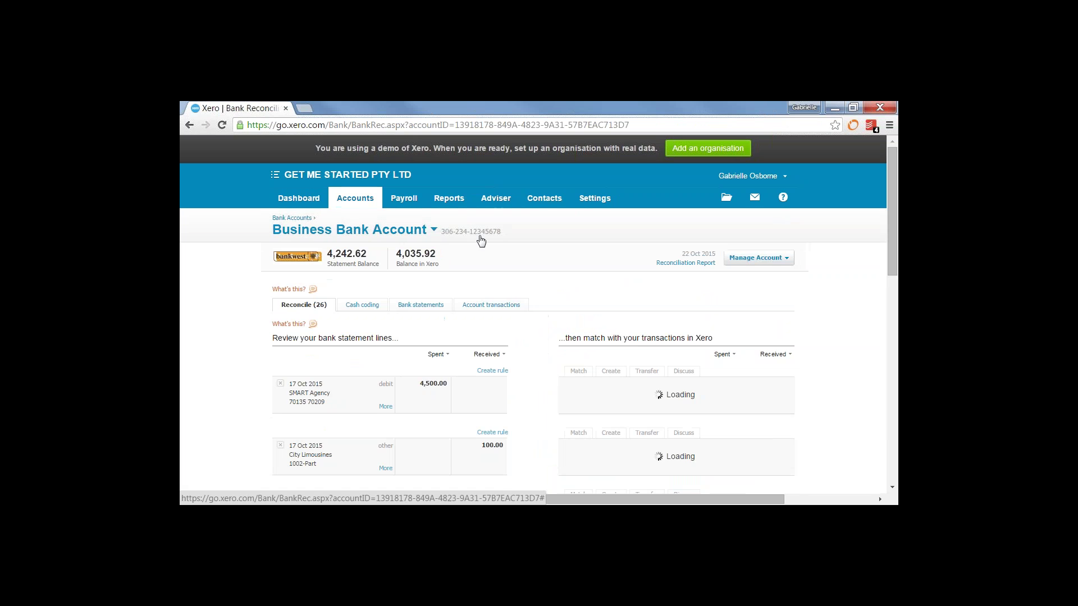
scroll(897, 195, down, 1)
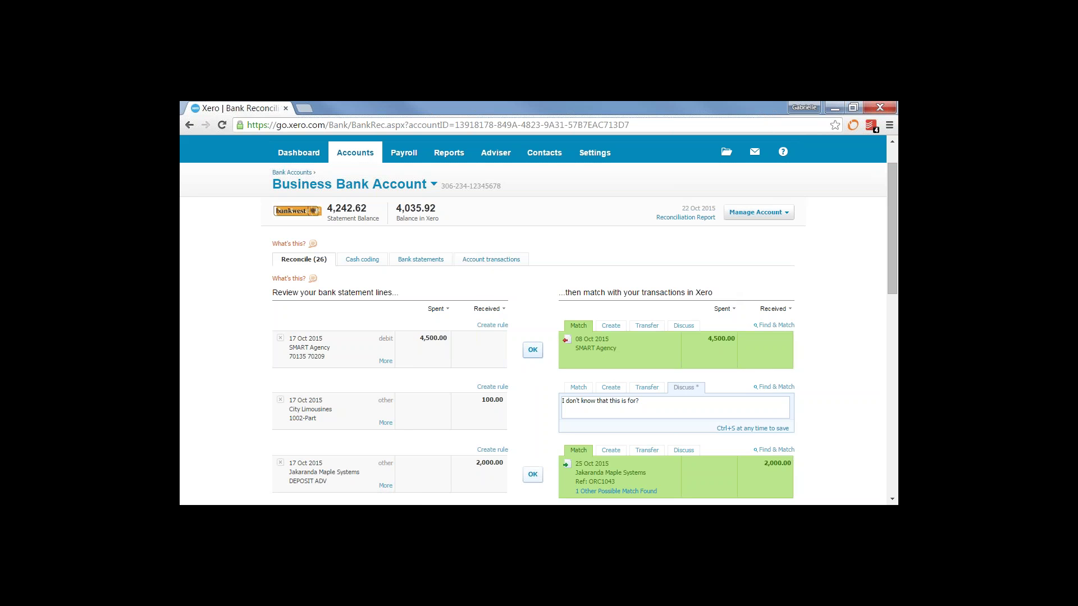
click(533, 352)
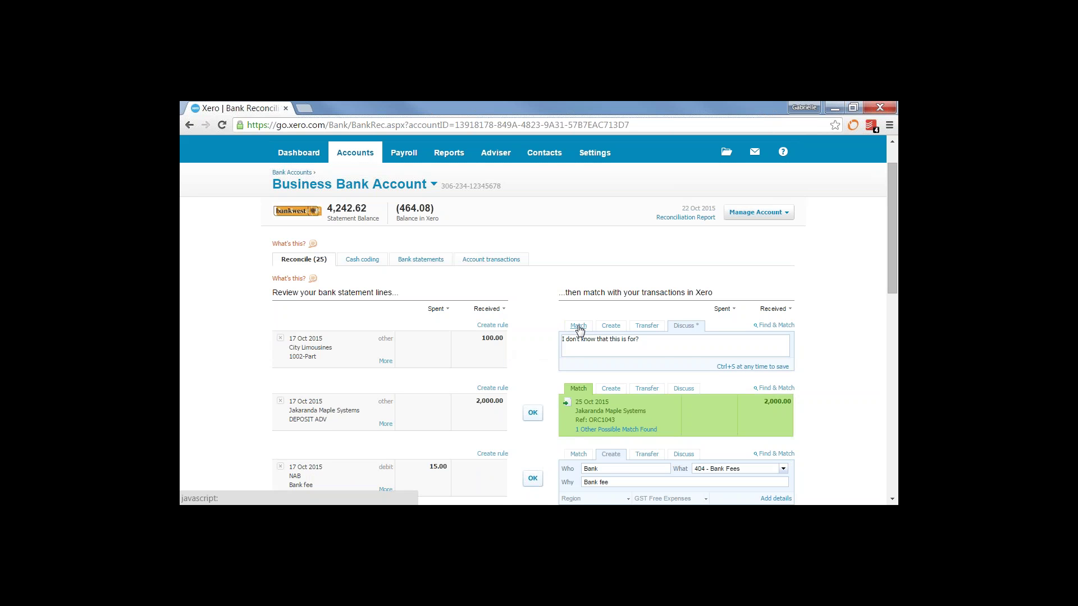
click(578, 328)
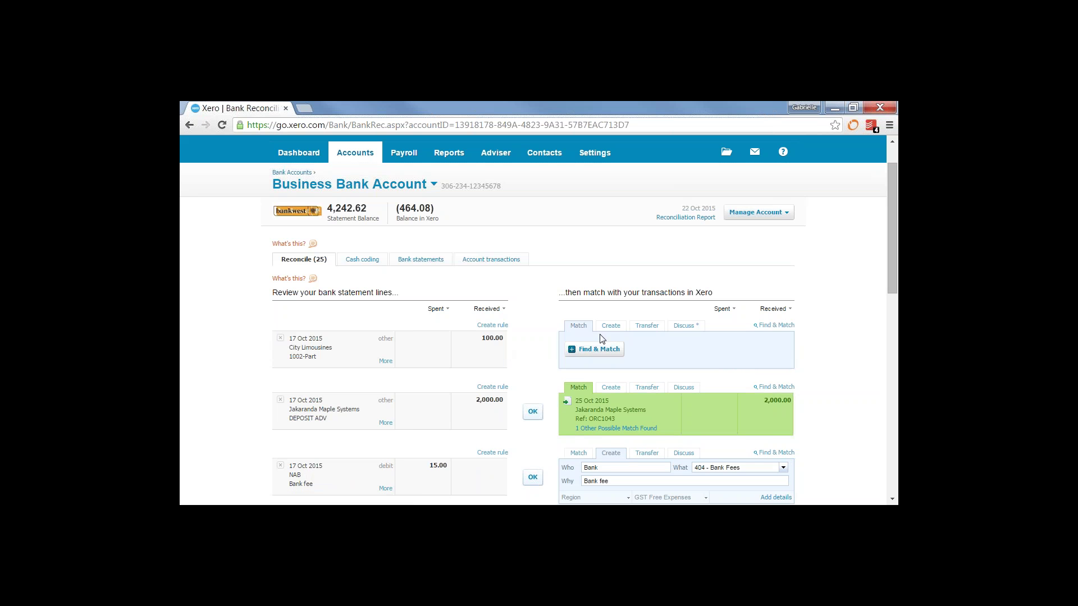
click(614, 328)
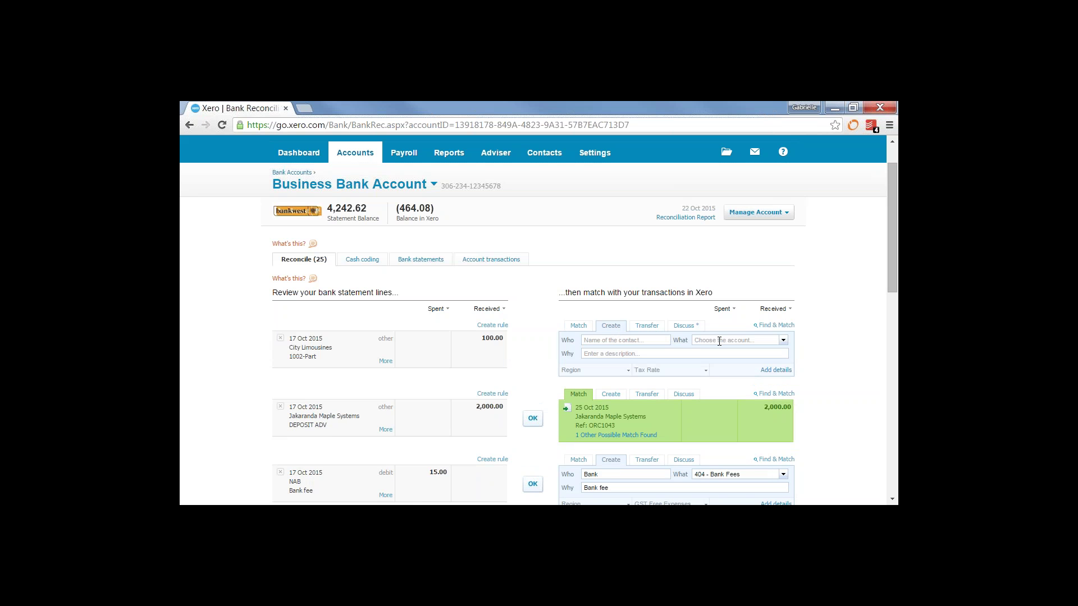
click(650, 327)
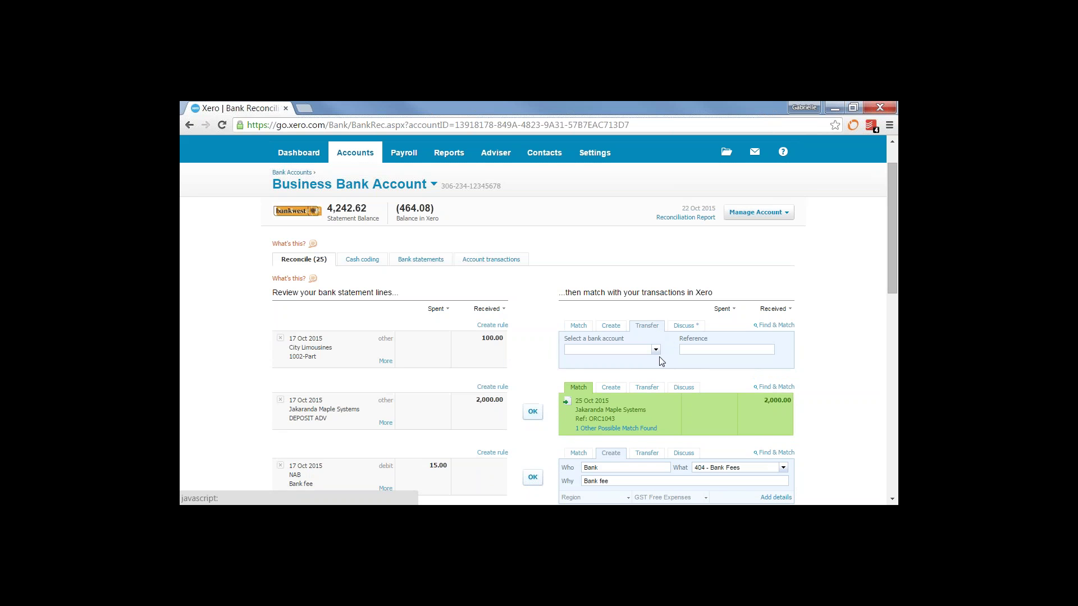
click(655, 351)
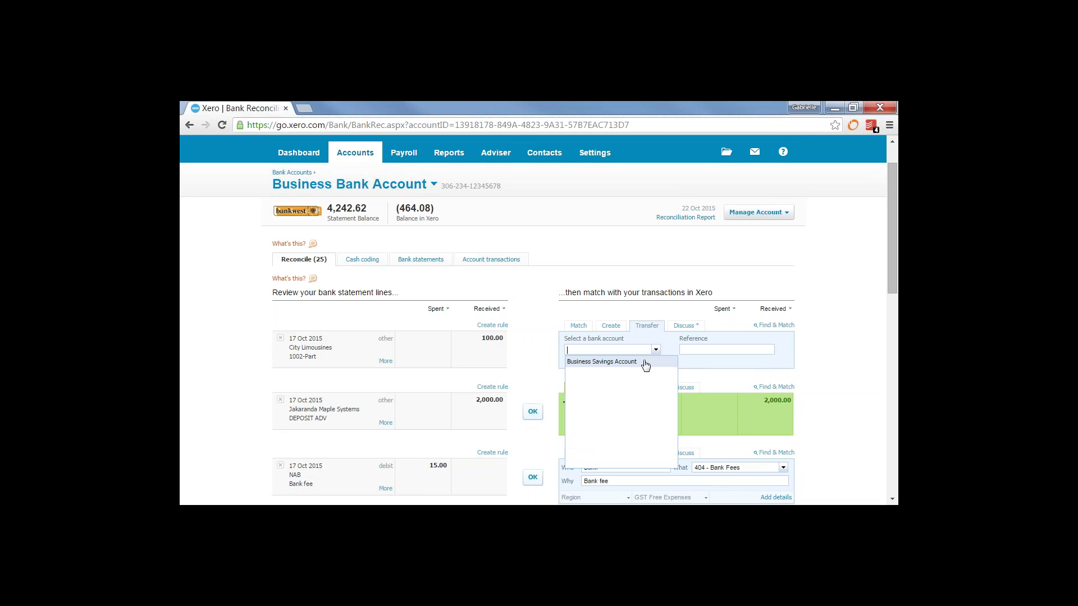
click(684, 327)
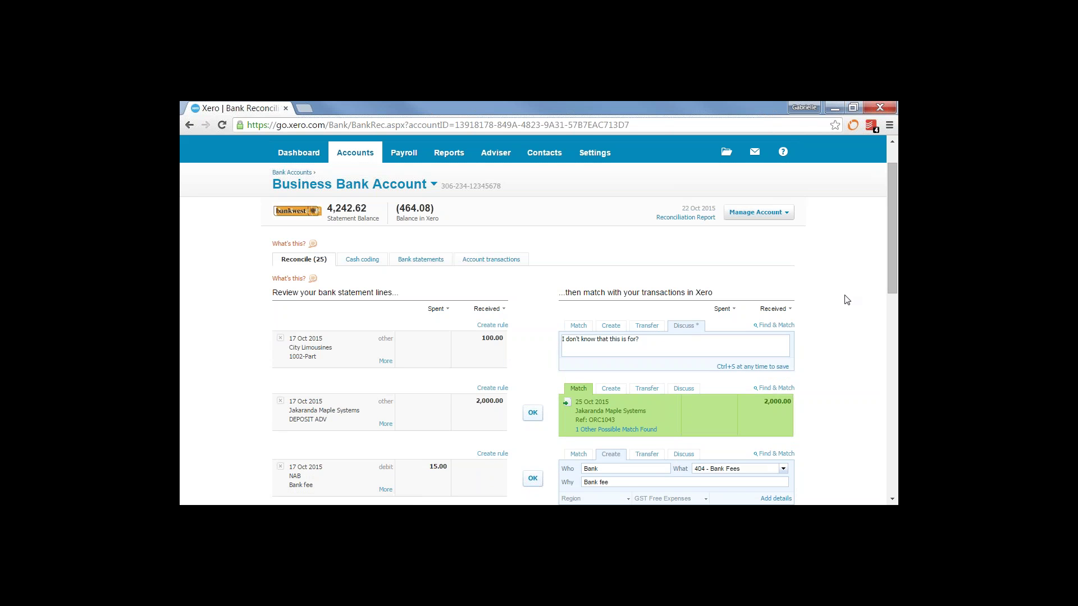
scroll(880, 320, down, 2)
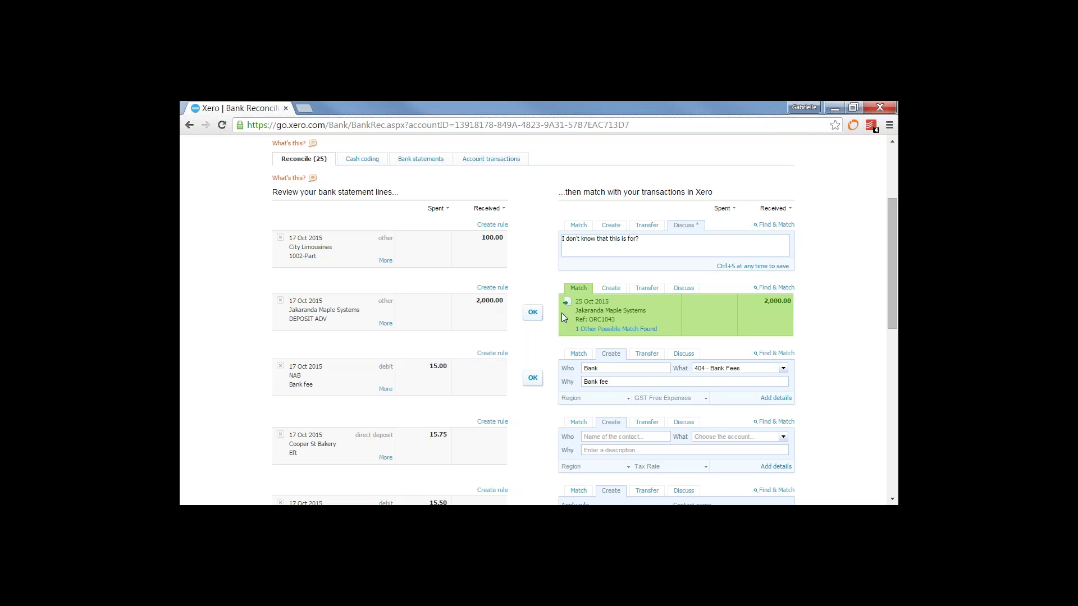
Reconcile the 2,000.00 Jakaranda deposit against its 25 Oct receipt, then the 15.00 NAB bank fee
click(644, 330)
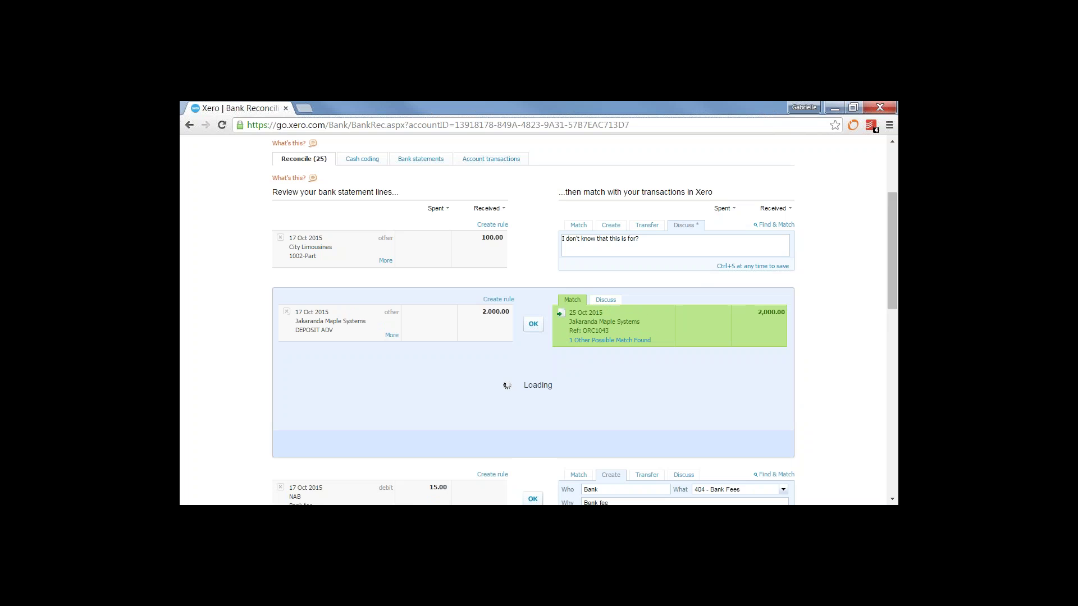
drag(897, 210, 897, 228)
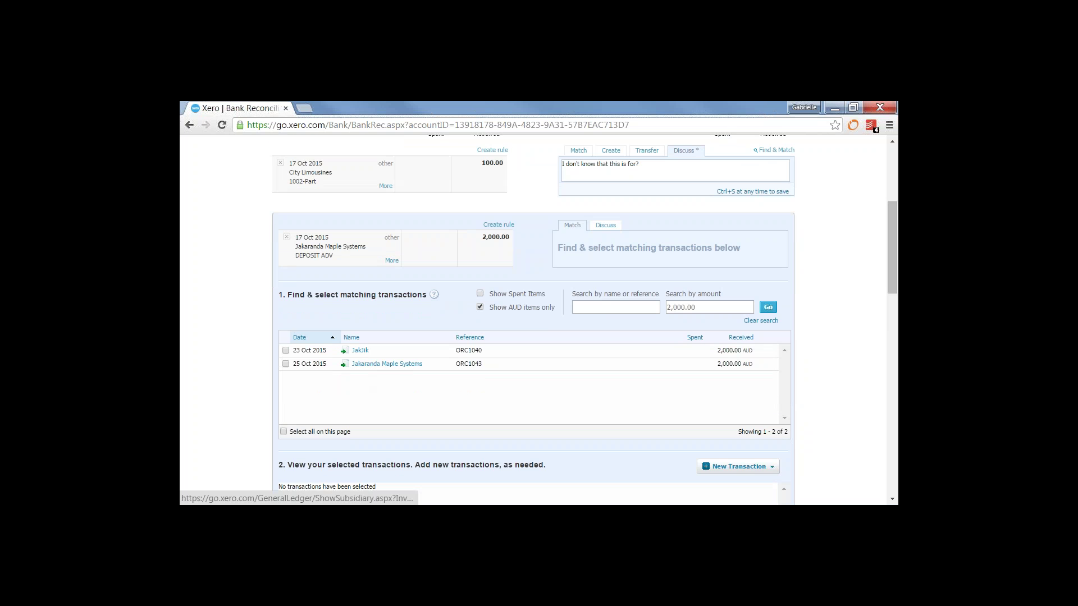
click(285, 365)
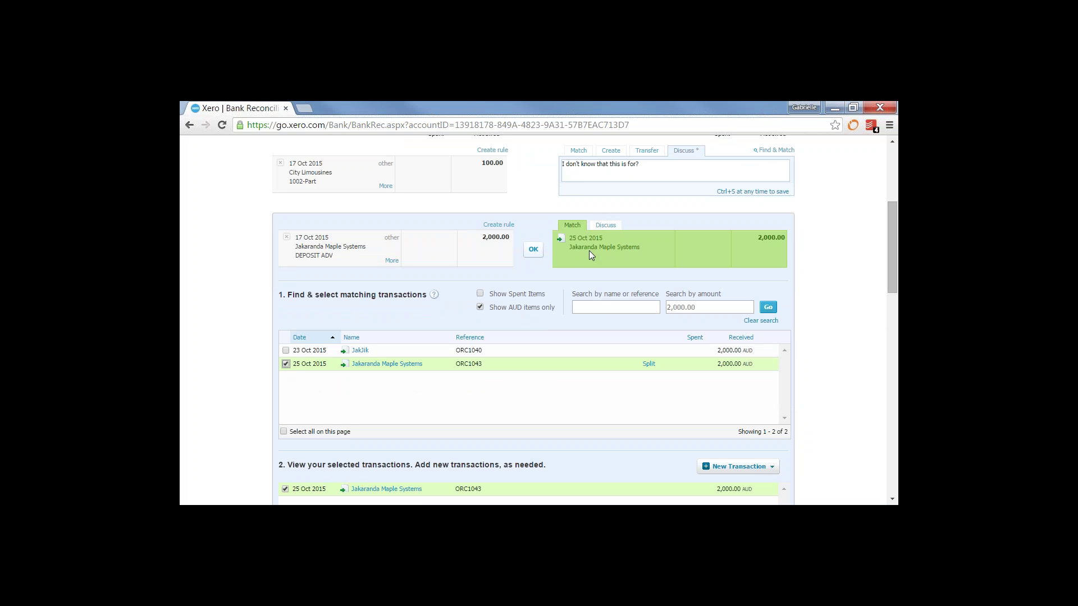
click(533, 251)
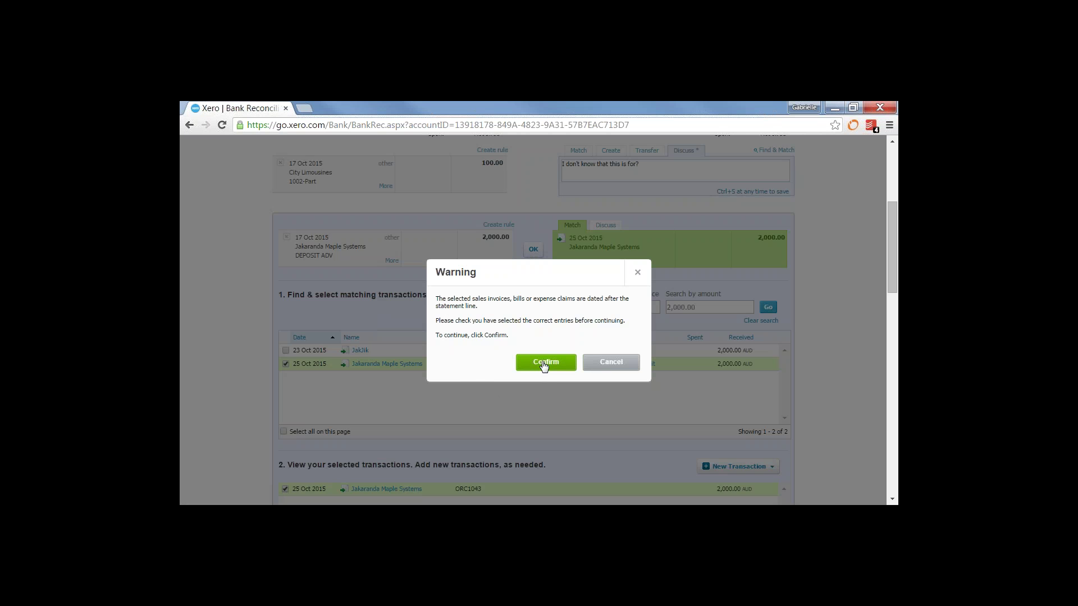
click(544, 362)
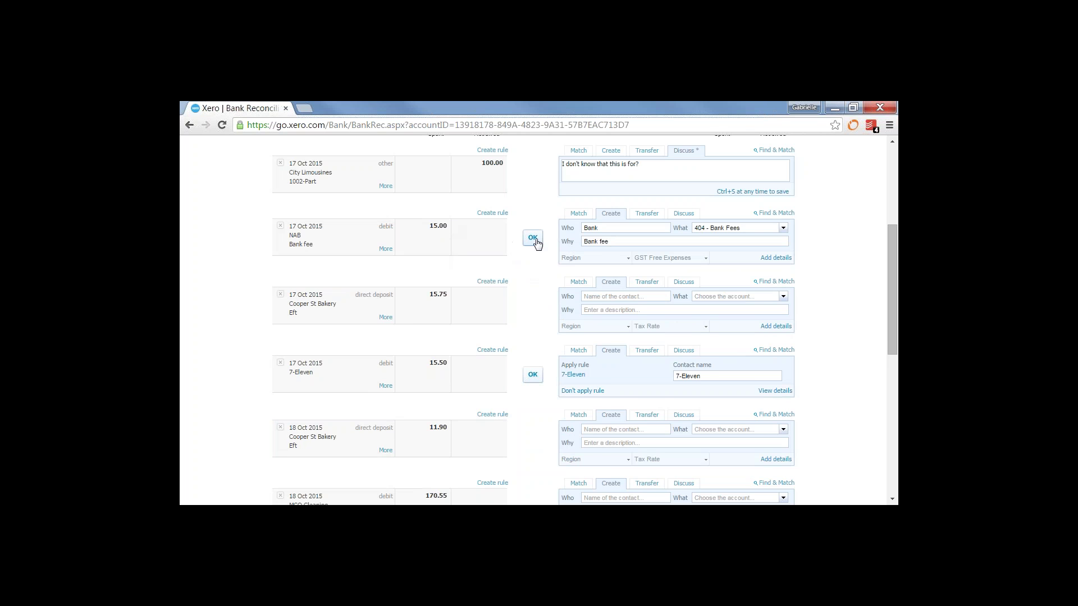
click(533, 238)
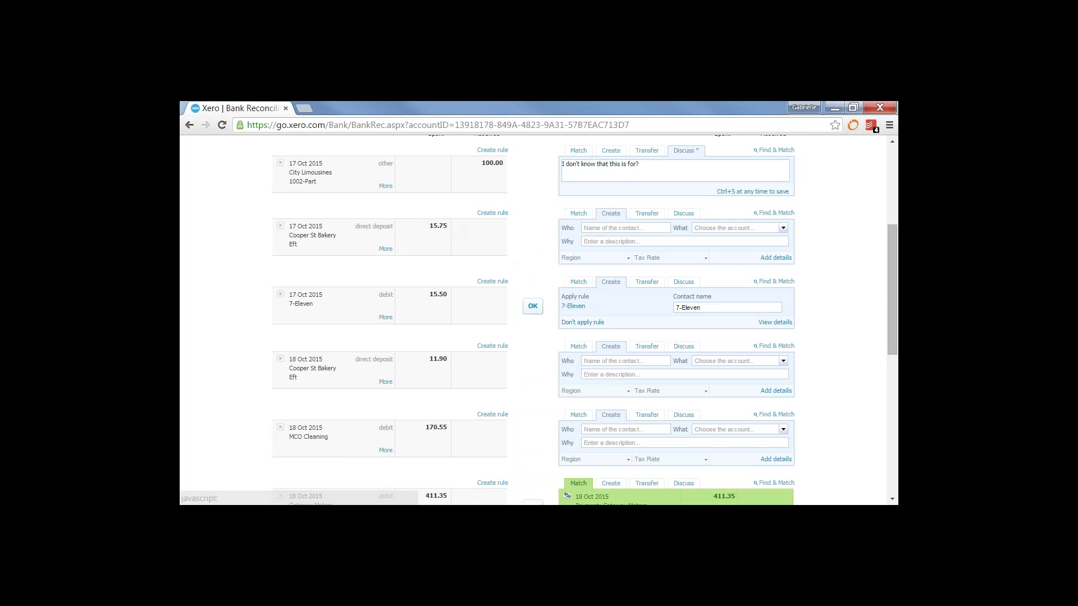
drag(891, 294, 893, 212)
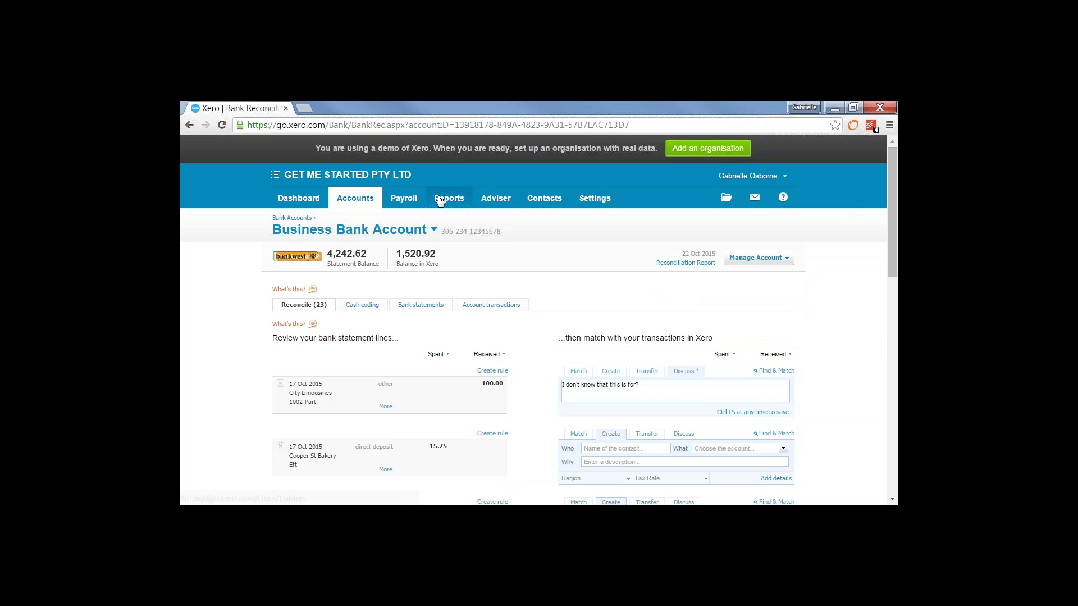
Open the Profit and Loss report from the full list of reports
click(445, 200)
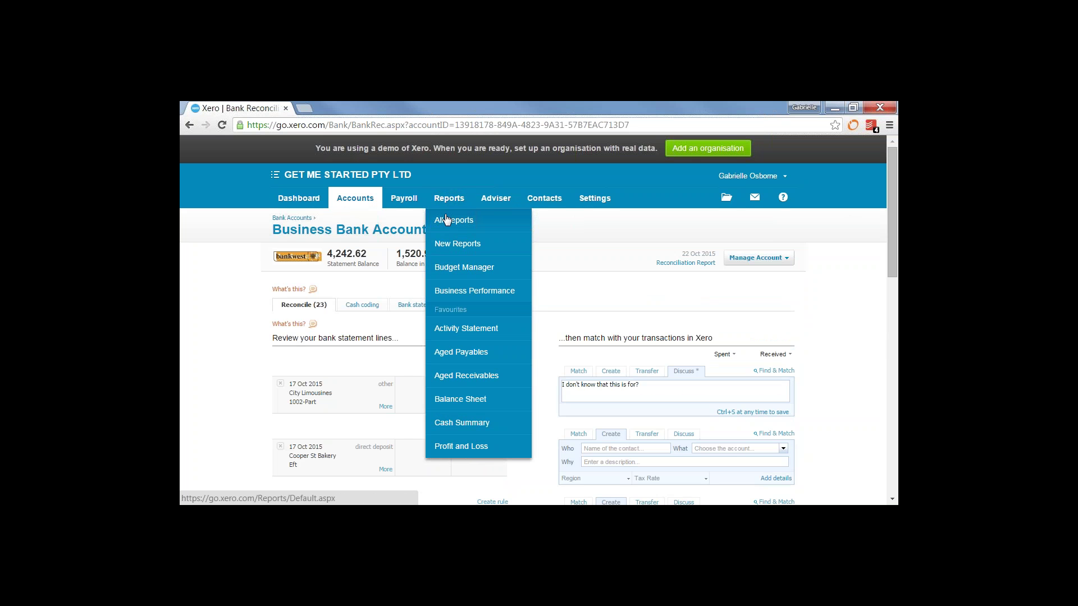
click(444, 220)
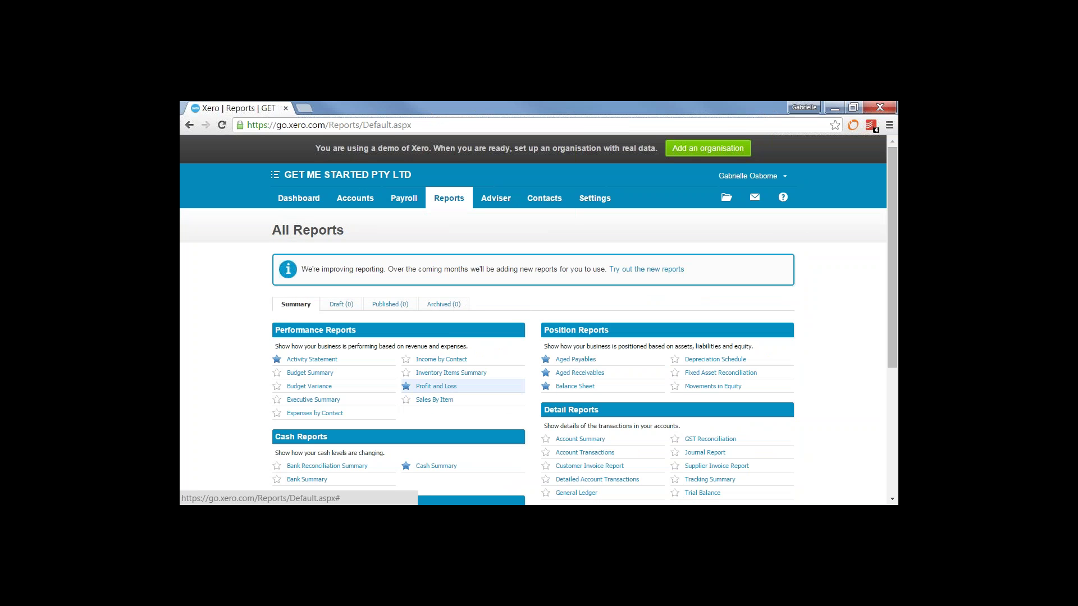
click(406, 387)
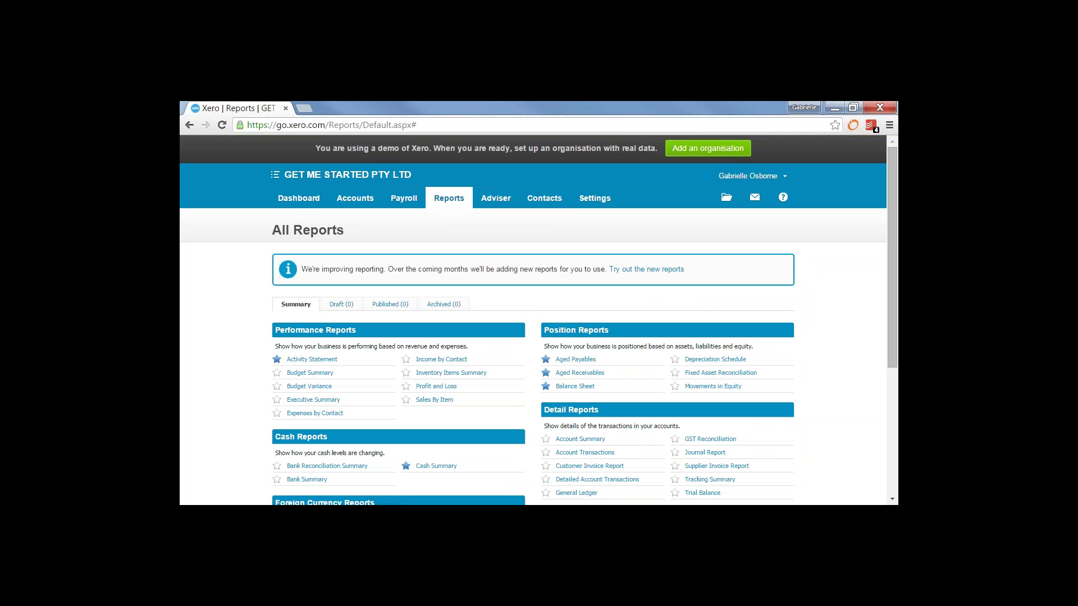
click(406, 388)
click(429, 387)
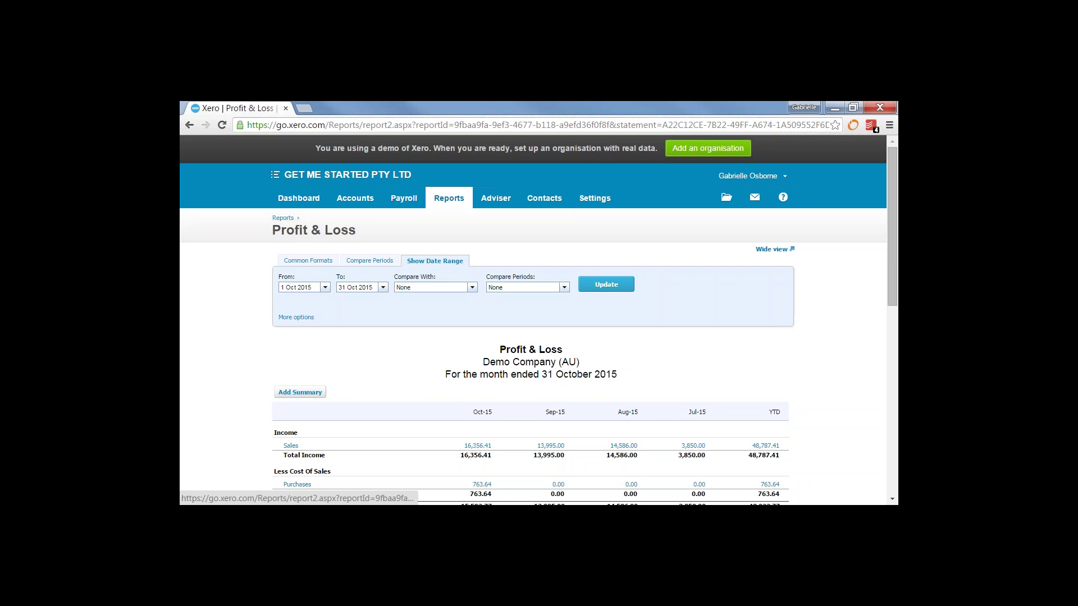
Rerun the Profit and Loss for 01/09/15 to 30/09/15
triple_click(317, 289)
text(01)
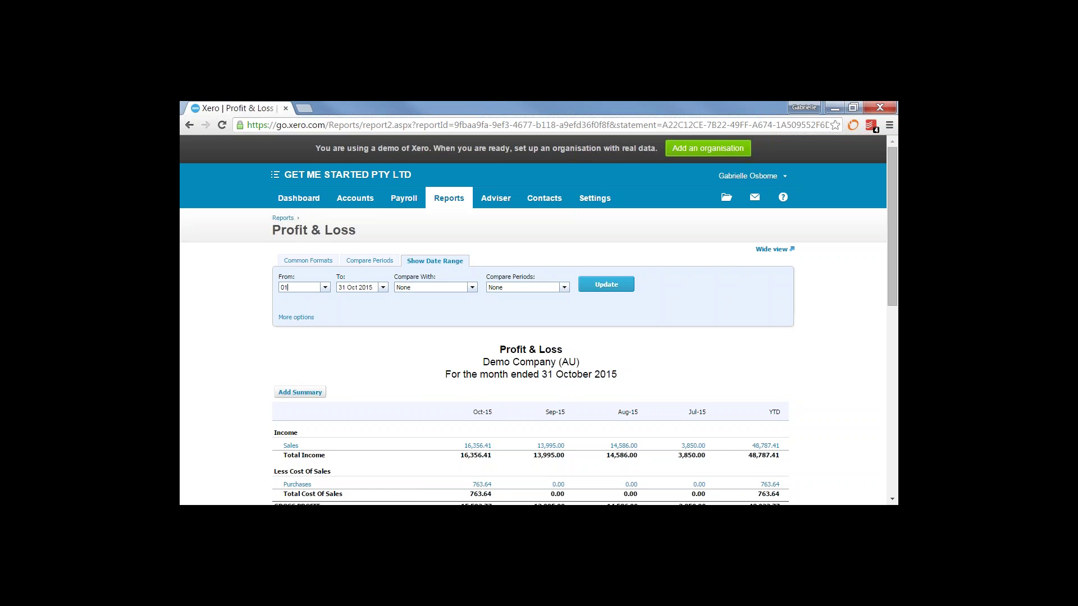
text(/09/15)
key(Tab)
text(3)
click(297, 318)
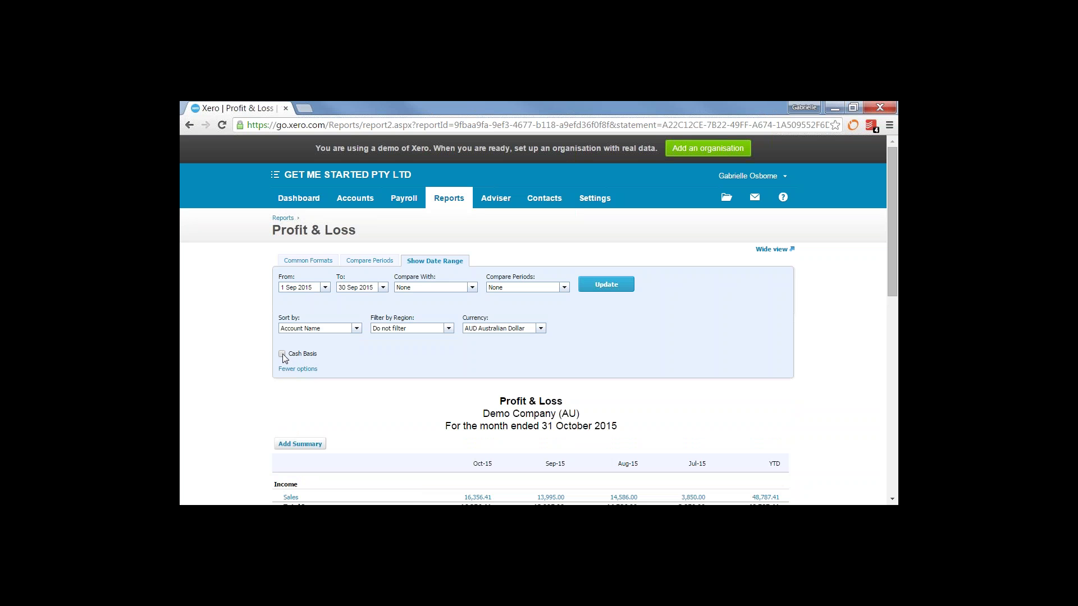
click(608, 290)
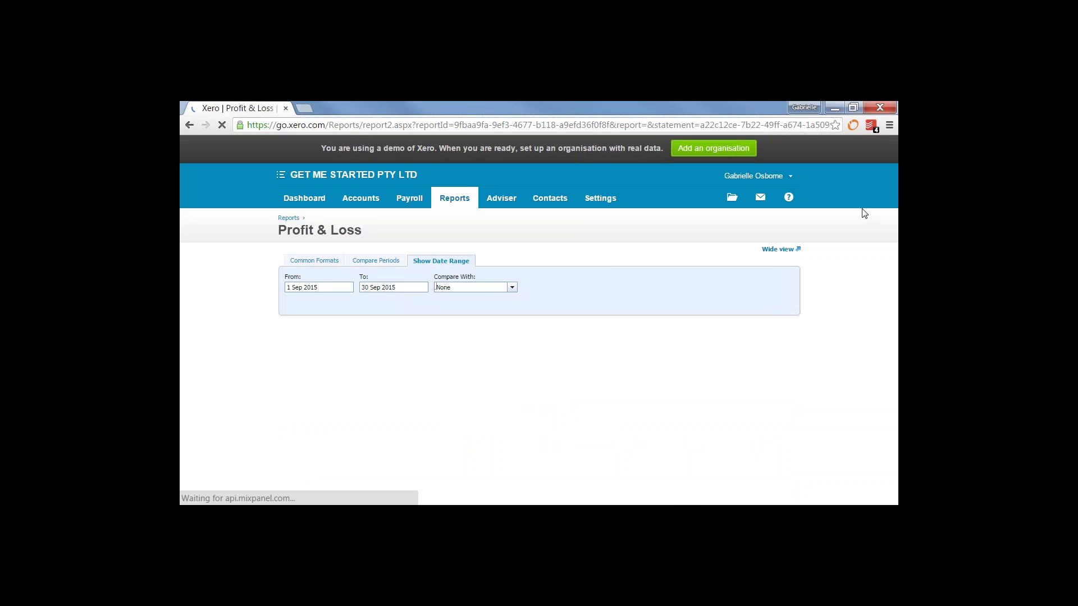
drag(895, 223, 896, 344)
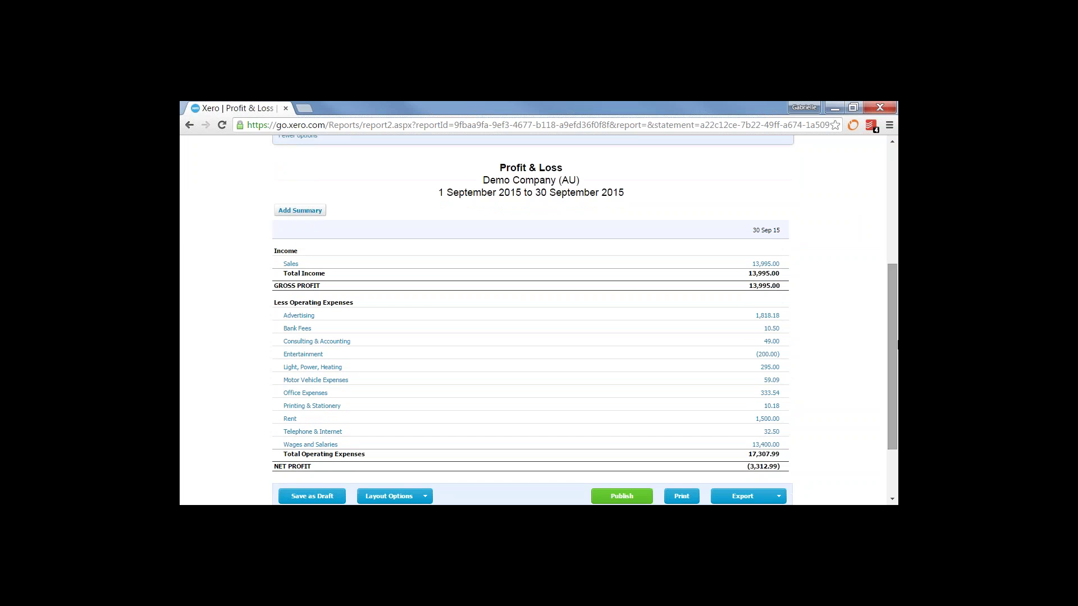
Drill from September's 1,818.18 Advertising amount into the SMART Agency bill SM0195-70135
right_click(299, 314)
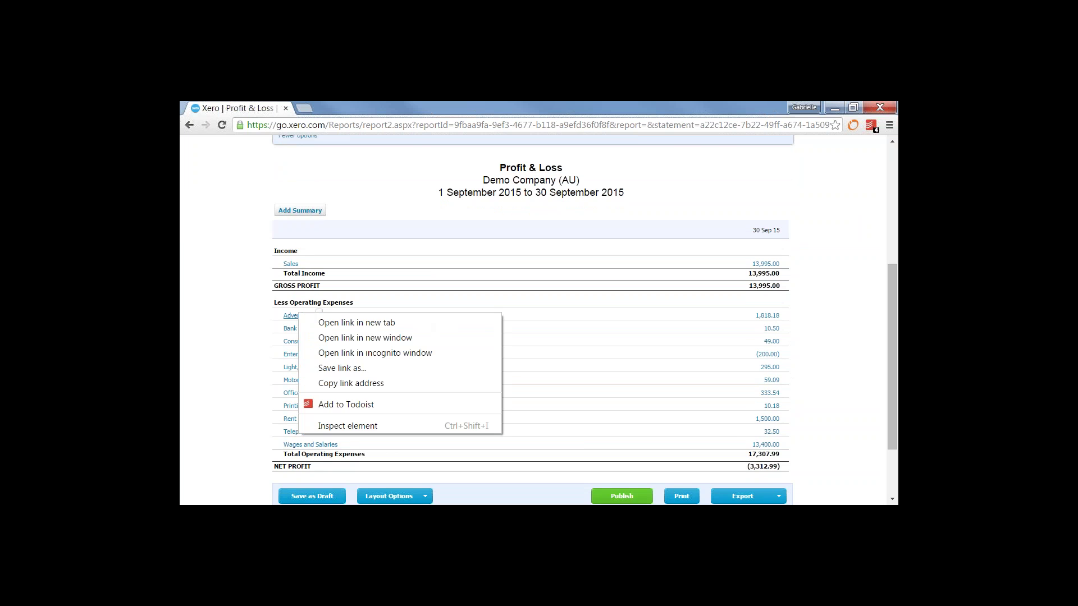
click(328, 321)
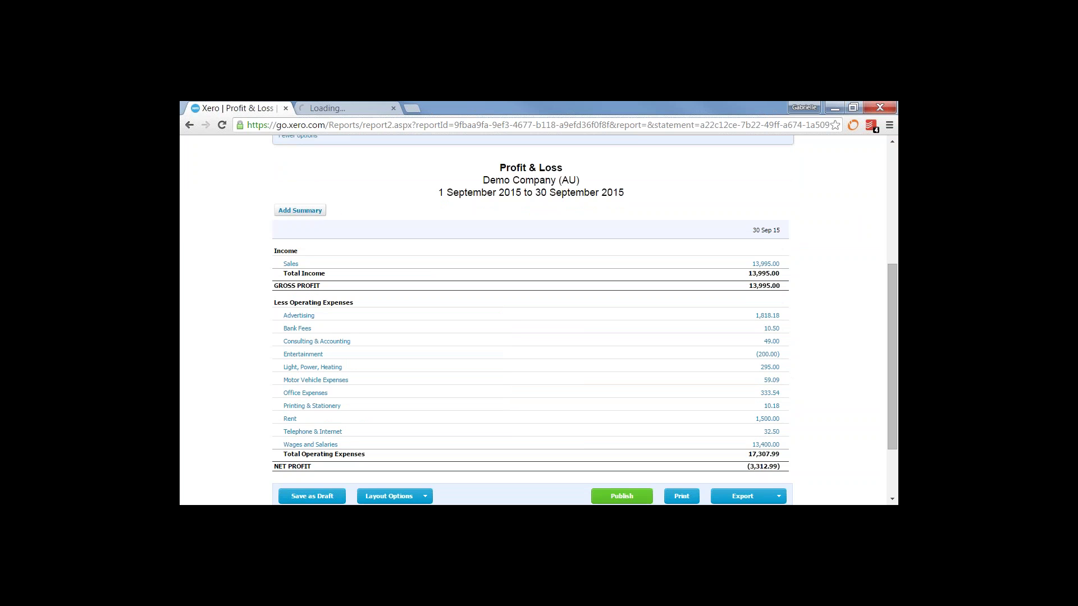
click(348, 108)
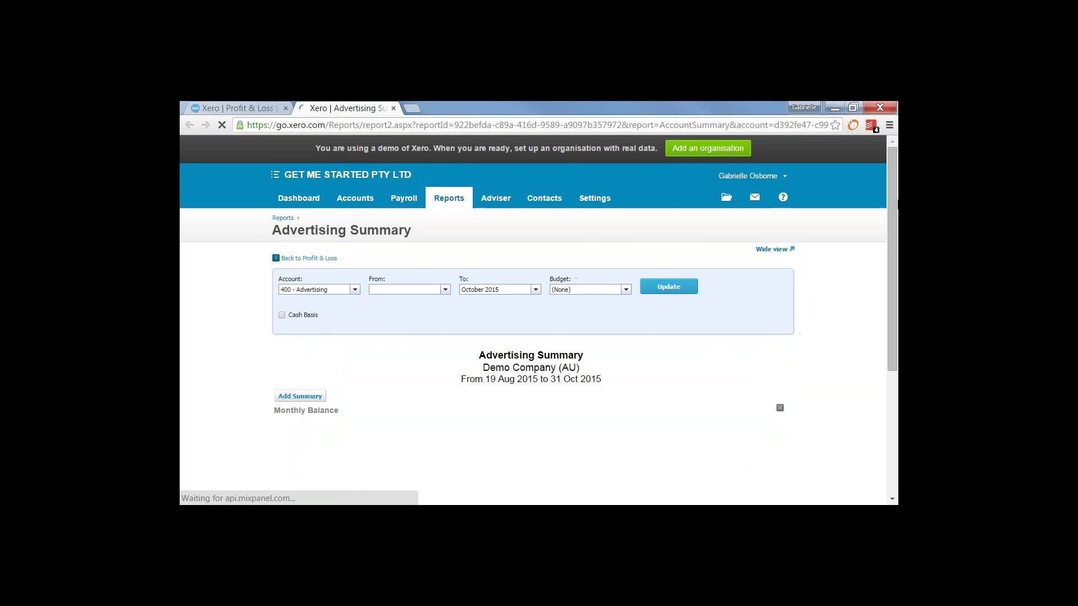
scroll(552, 416, down, 5)
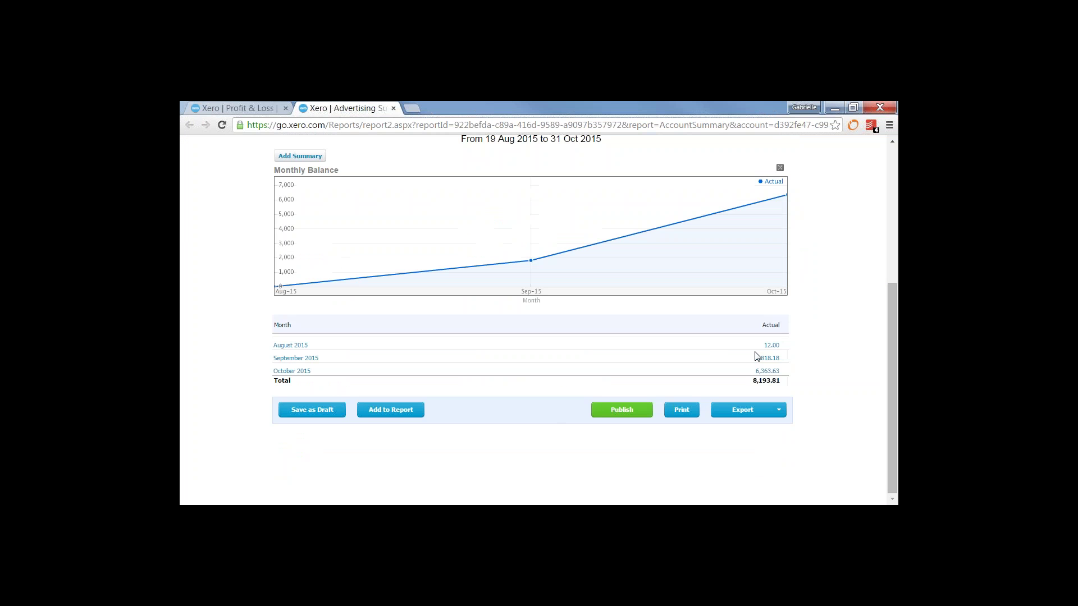
mouse_move(763, 355)
click(764, 360)
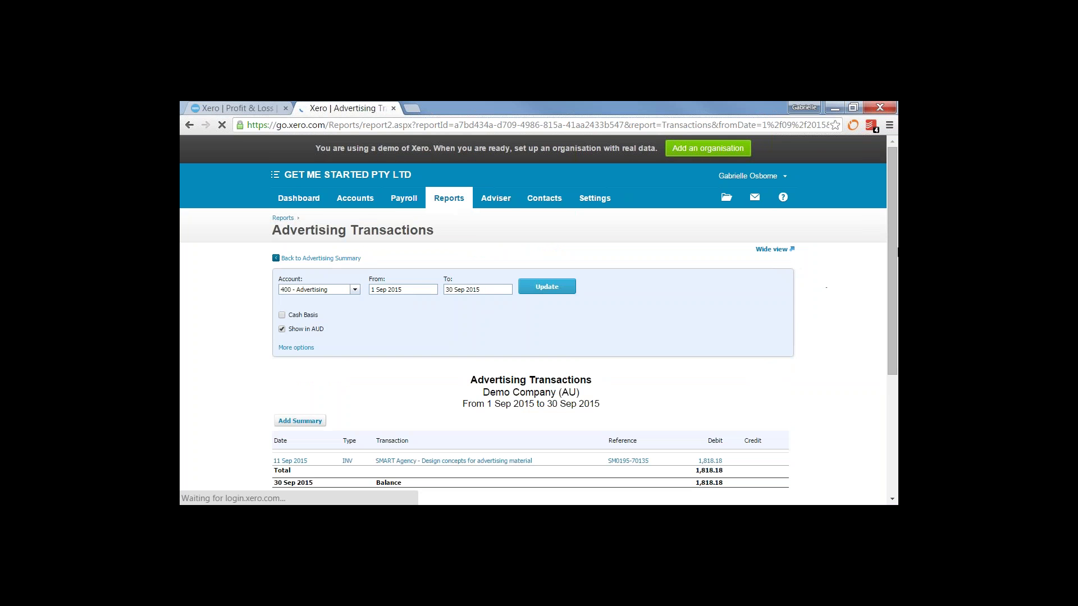
drag(893, 251, 893, 328)
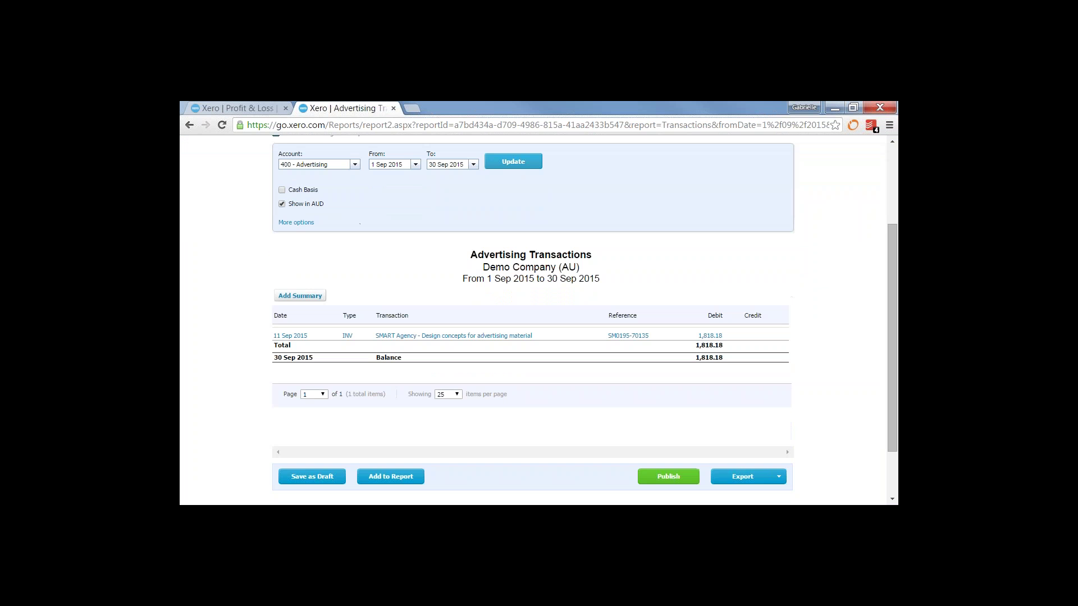
click(469, 338)
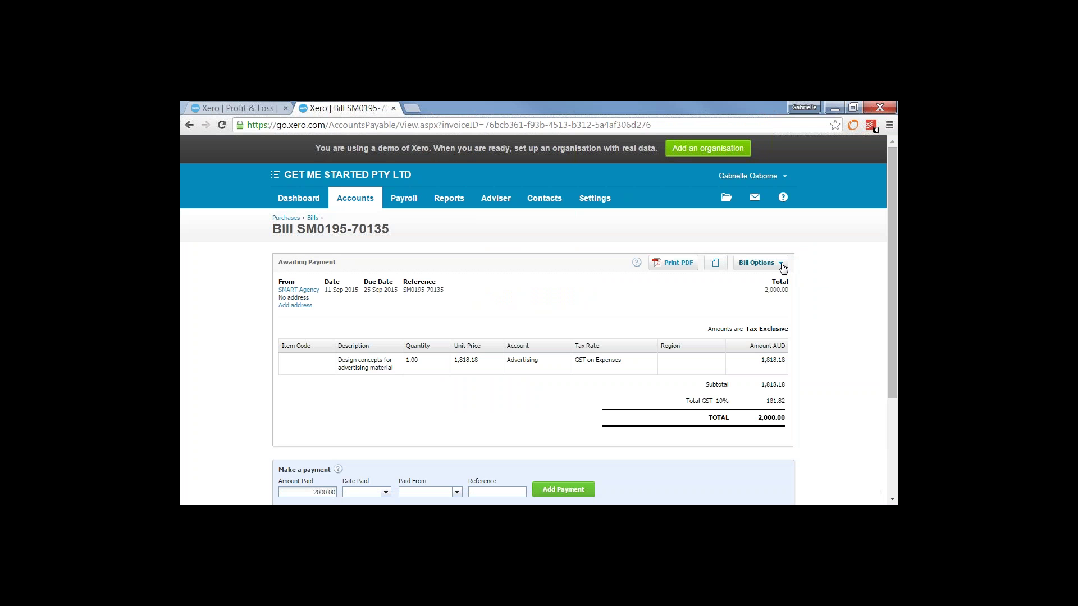
Edit bill SM0195-70135 so its line is coded to 453 - Office Expenses, then go back to the Profit and Loss
click(779, 264)
click(752, 315)
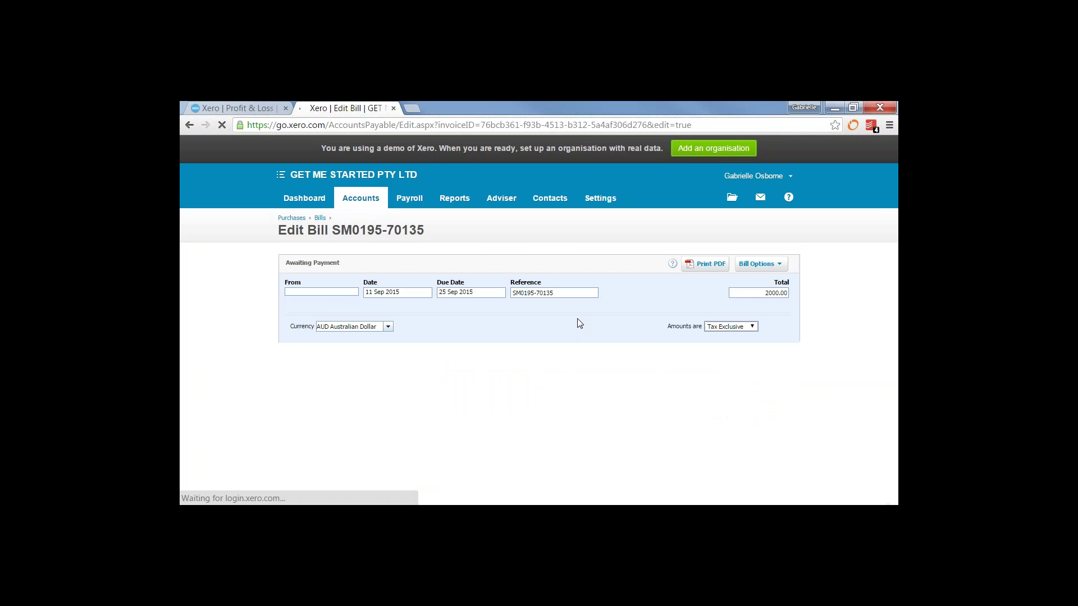
click(542, 362)
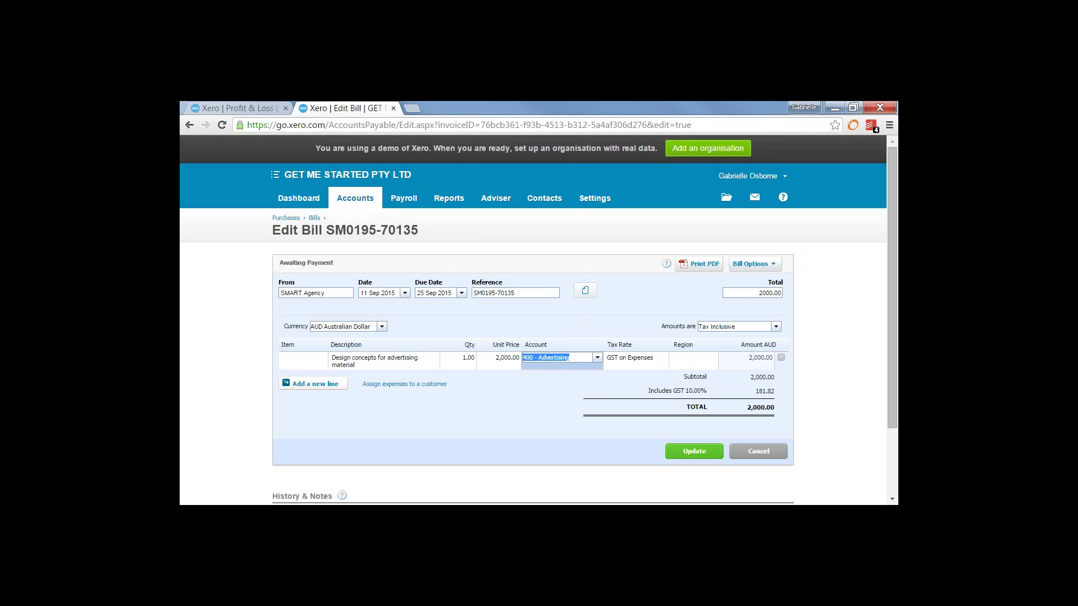
text(off)
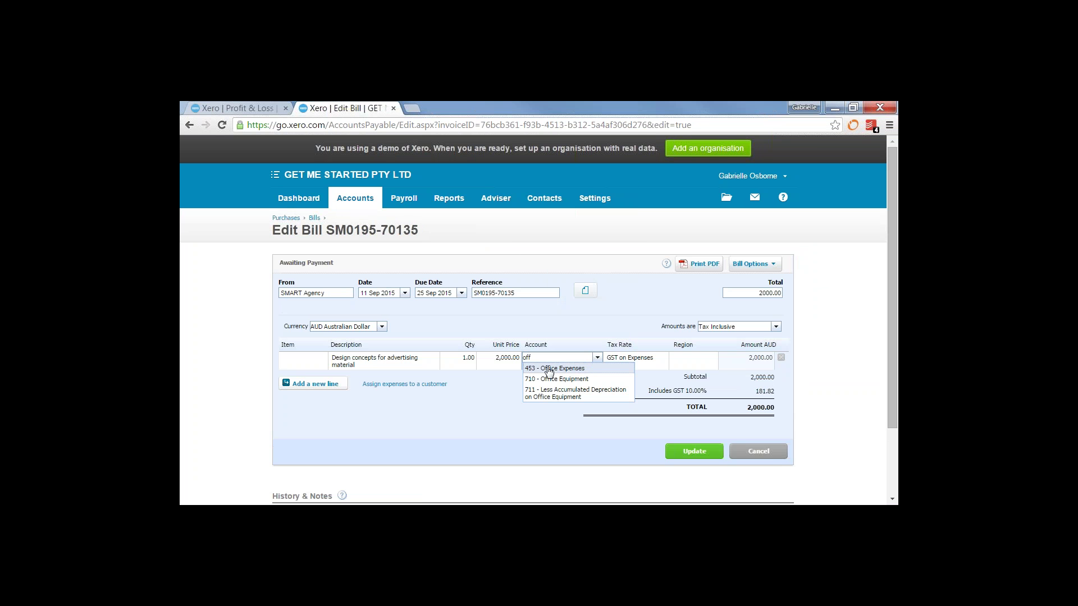
click(546, 368)
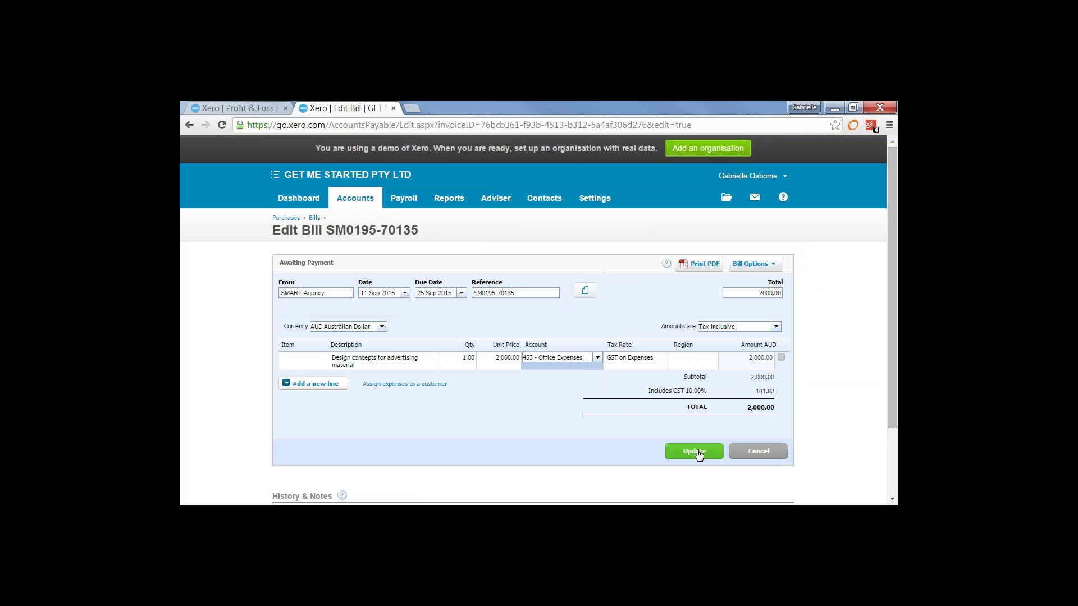
click(697, 451)
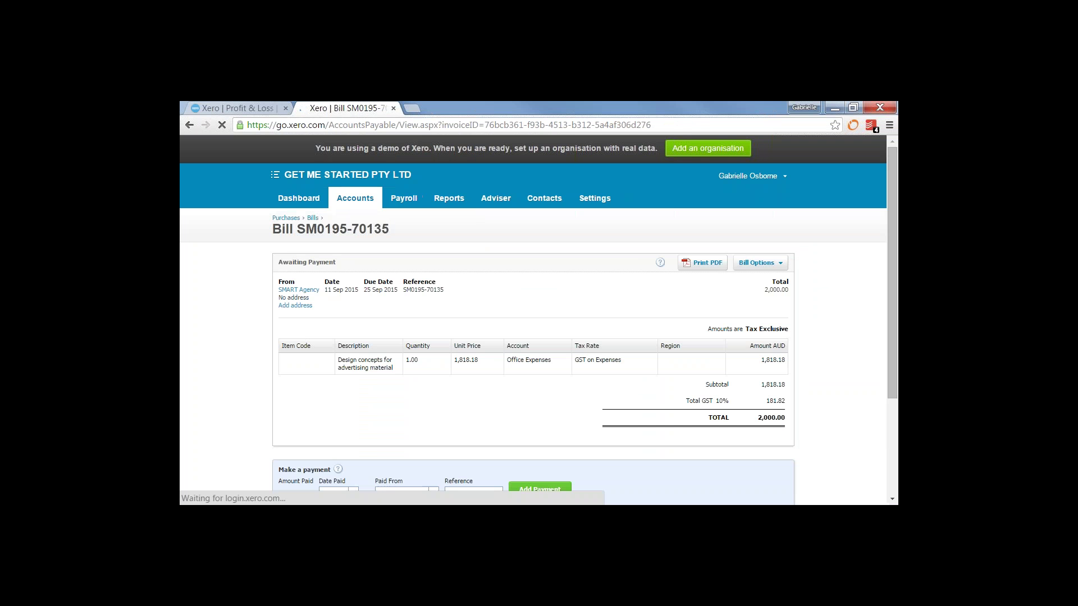
click(282, 106)
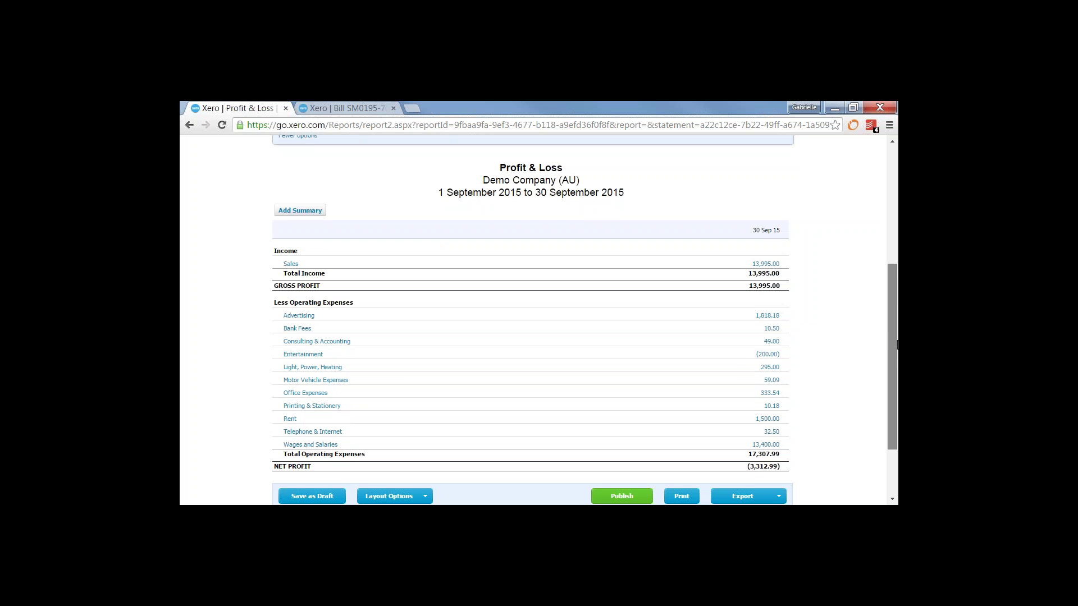
Update the September Profit and Loss and check Office Expenses now shows 2,151.72
drag(896, 340, 883, 210)
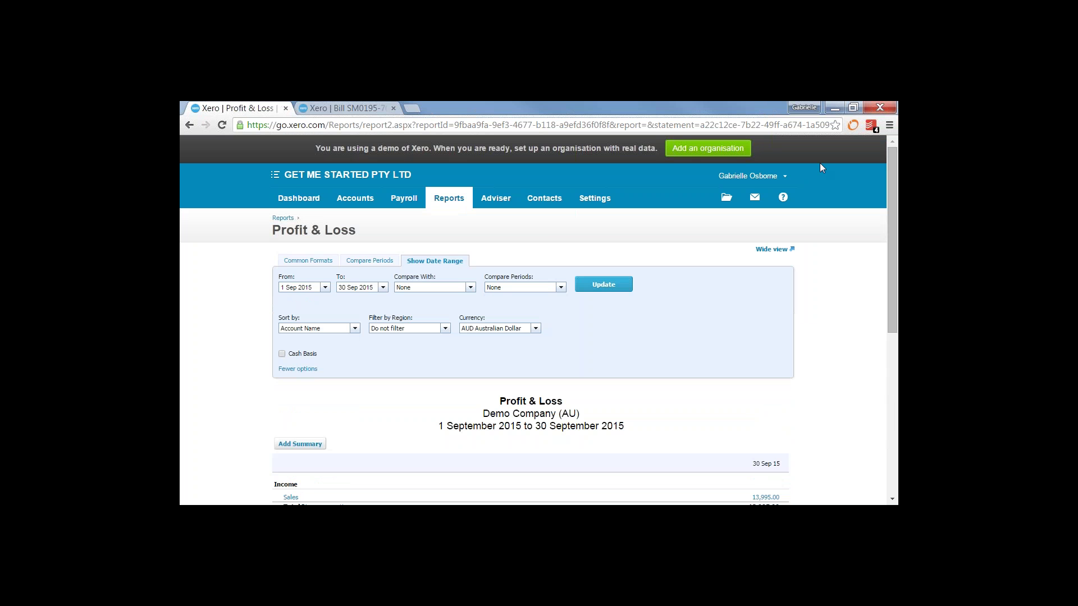
click(222, 126)
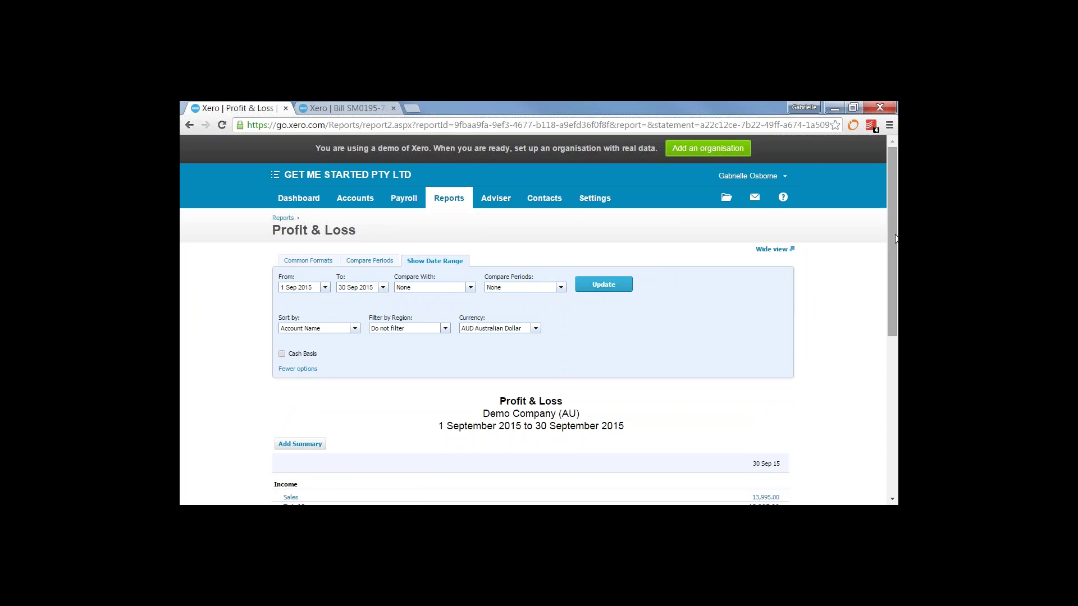
drag(896, 238, 897, 348)
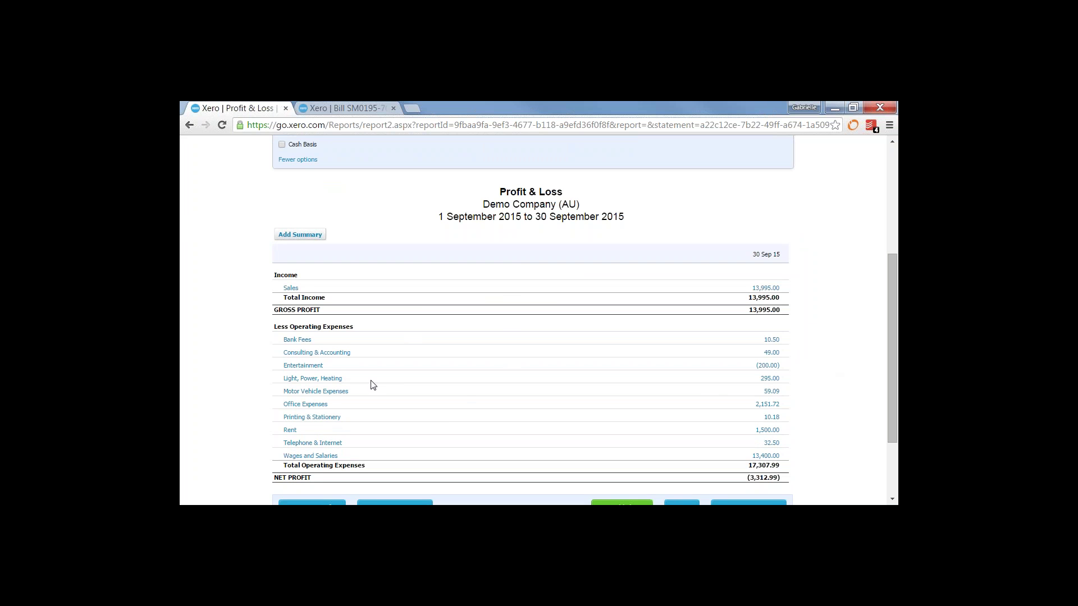
mouse_move(315, 418)
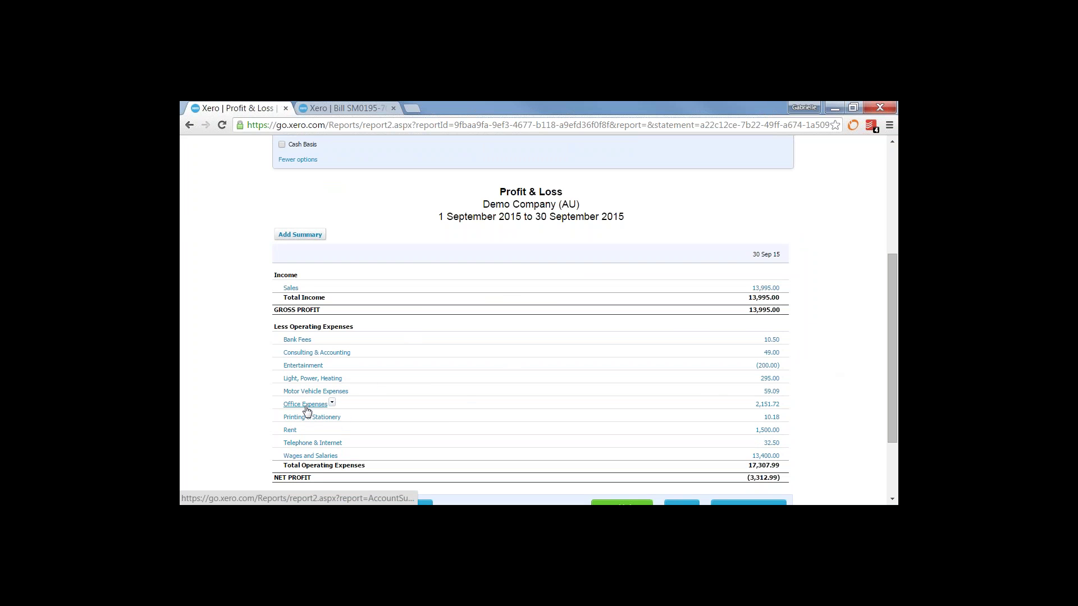